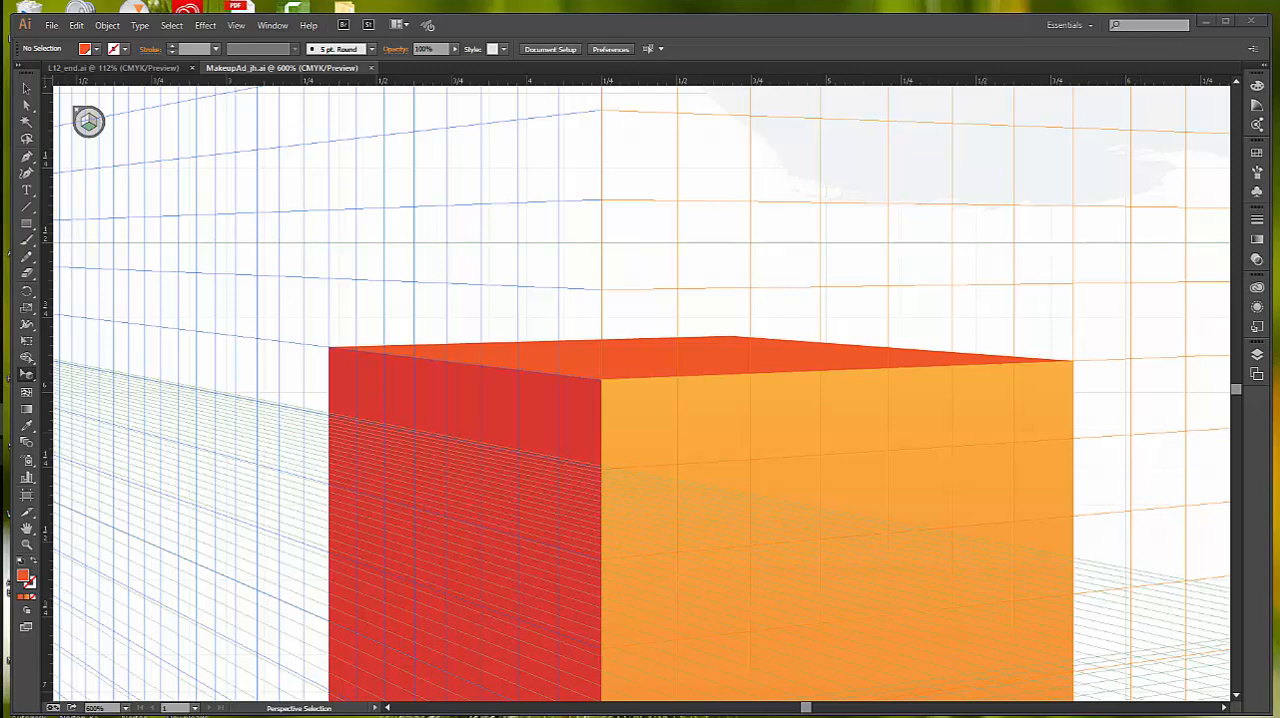
Step: Unlock the perspective grid for editing
click(234, 25)
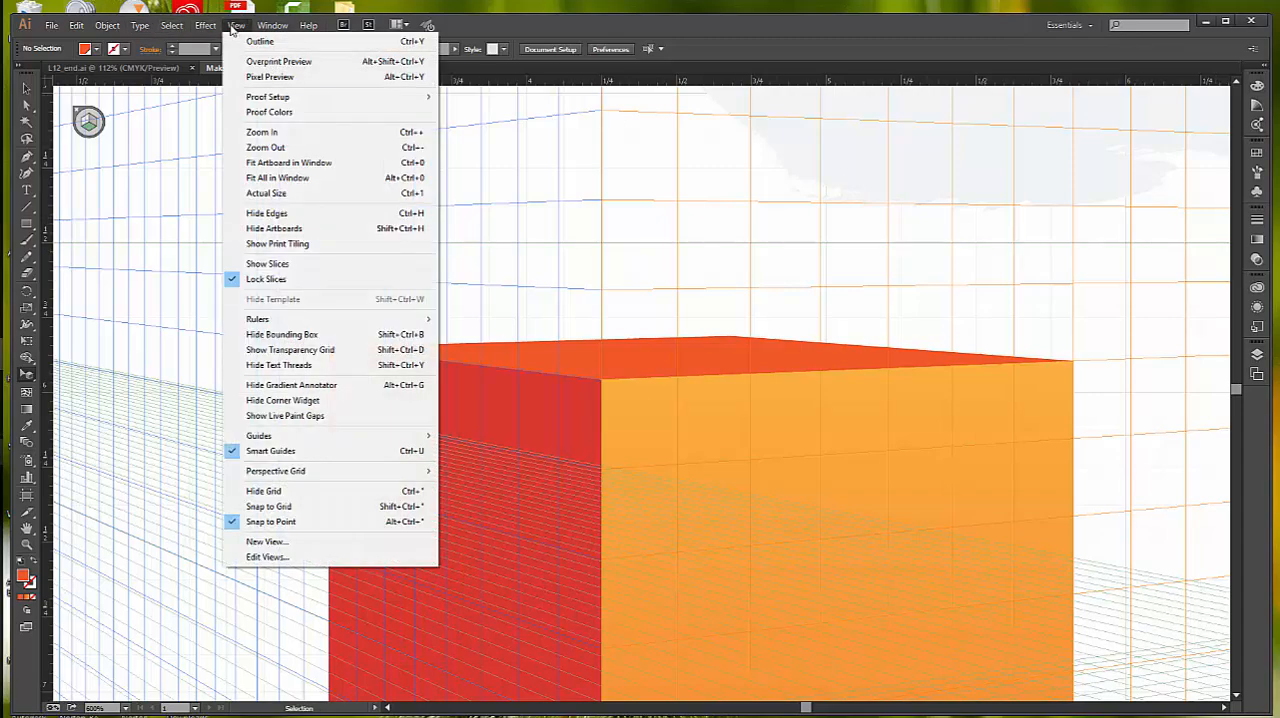
click(300, 163)
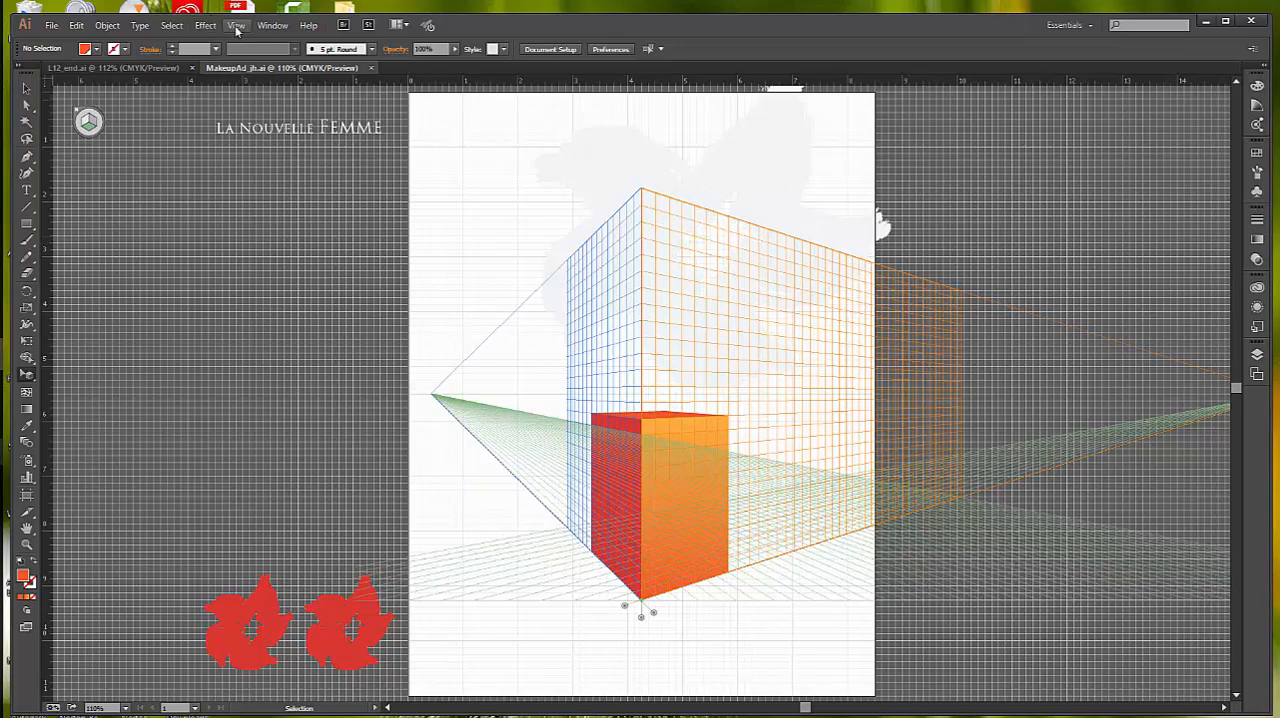
click(237, 27)
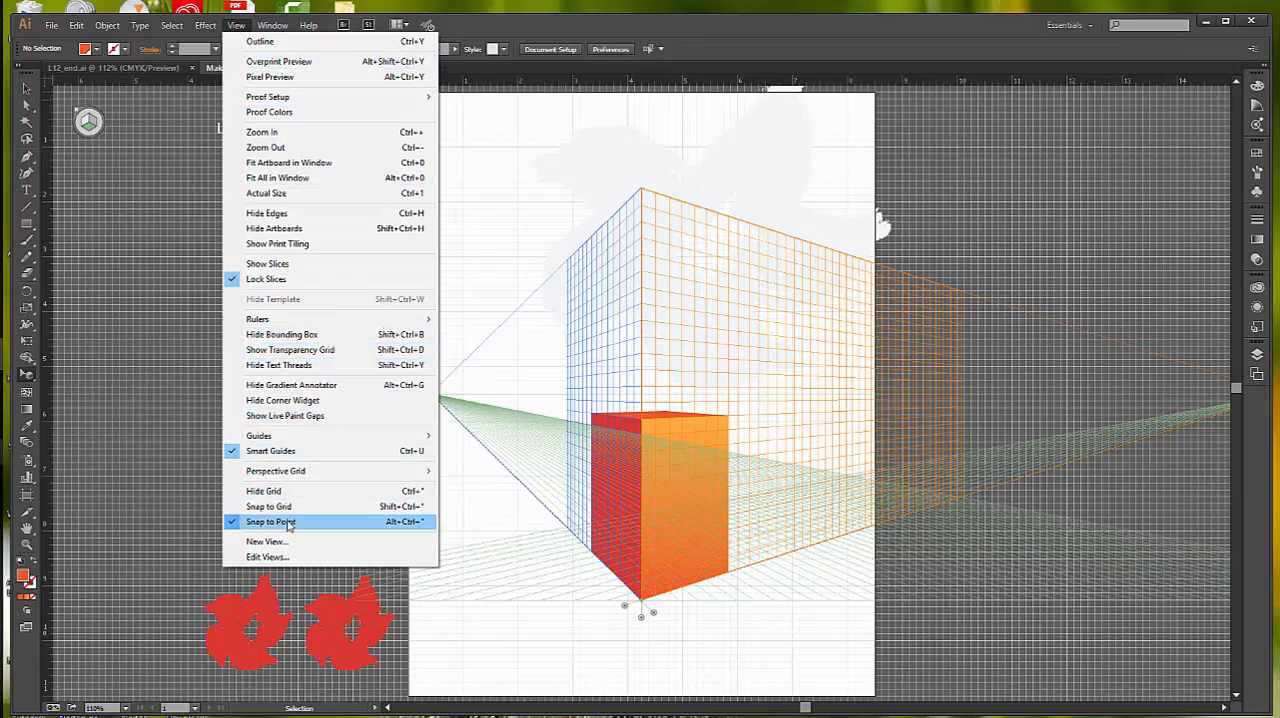
mouse_move(300, 471)
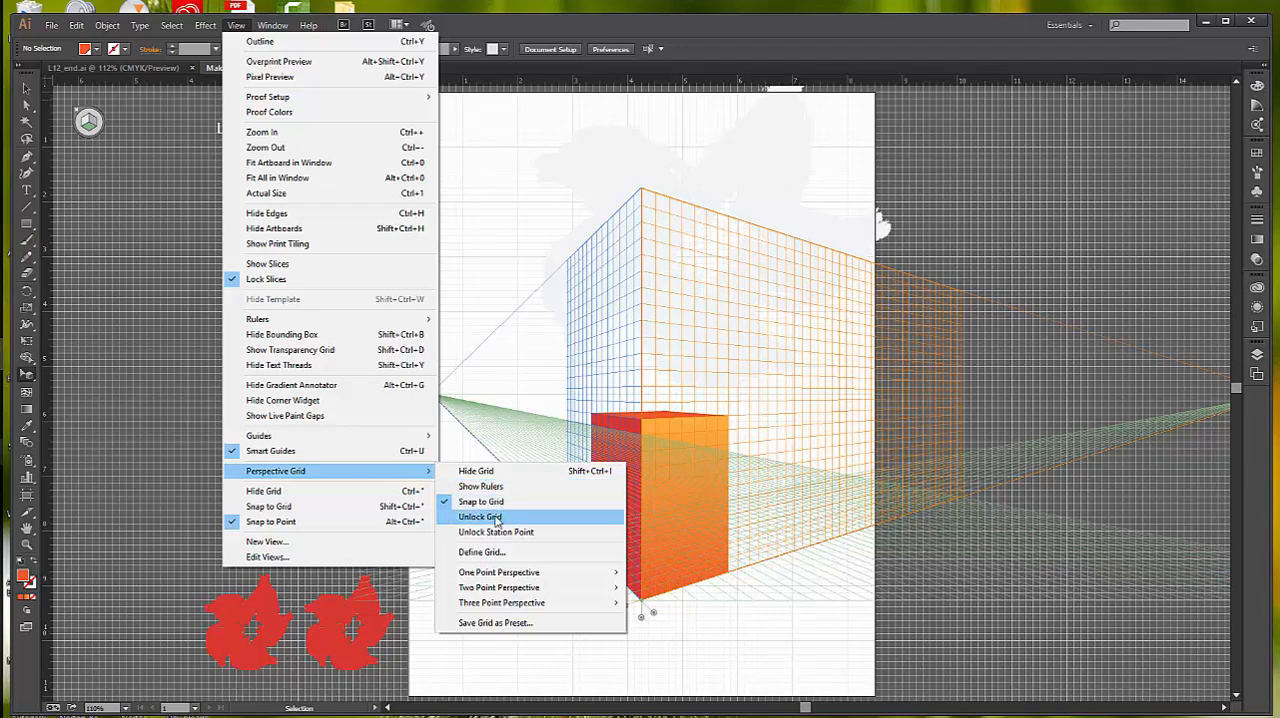
click(496, 518)
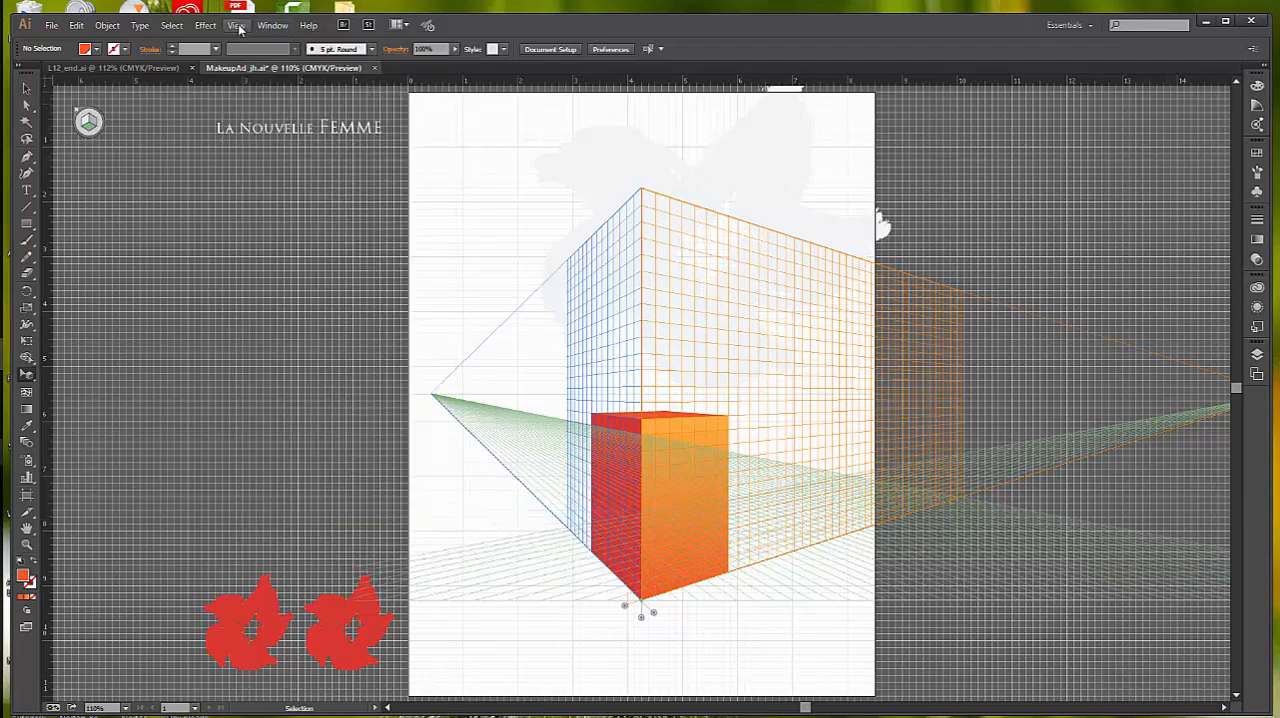
Step: Hide the regular document grid, leaving only the perspective grid displayed
click(237, 29)
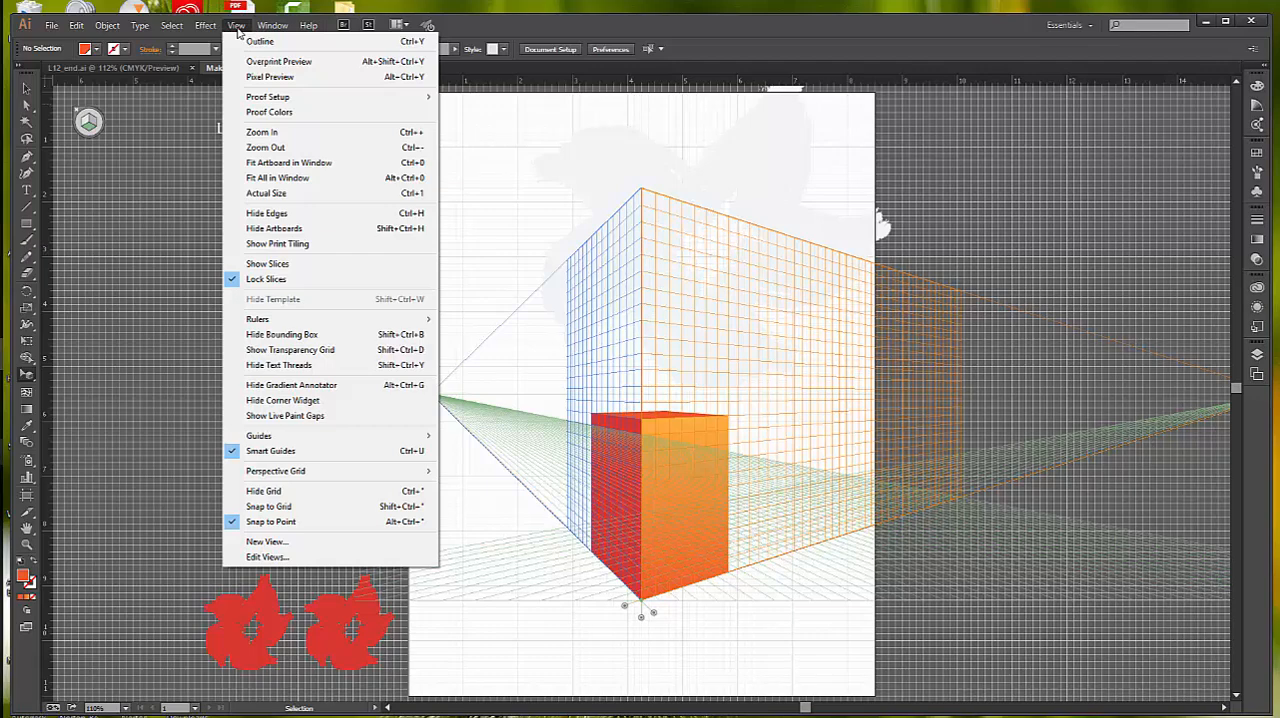
mouse_move(283, 440)
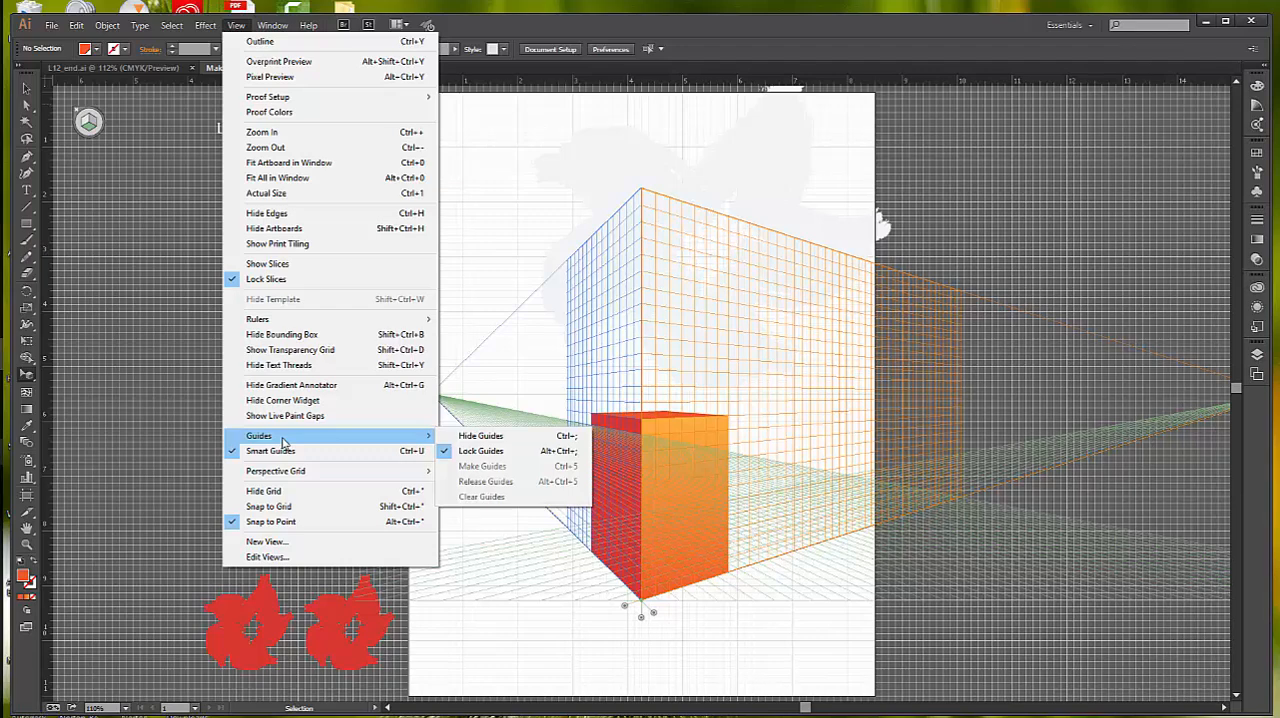
click(286, 491)
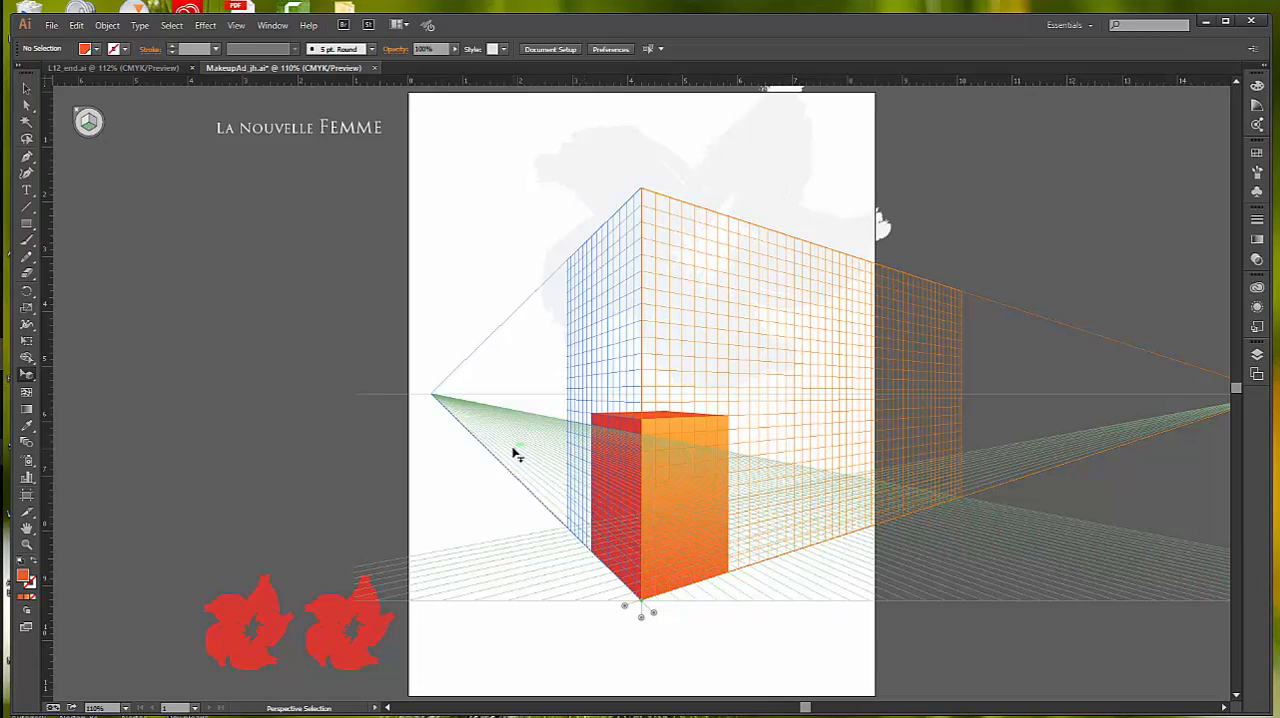
Step: Shorten the right perspective plane's extent with the Perspective Grid tool, ending it at the outer edge of the box's orange face
click(31, 376)
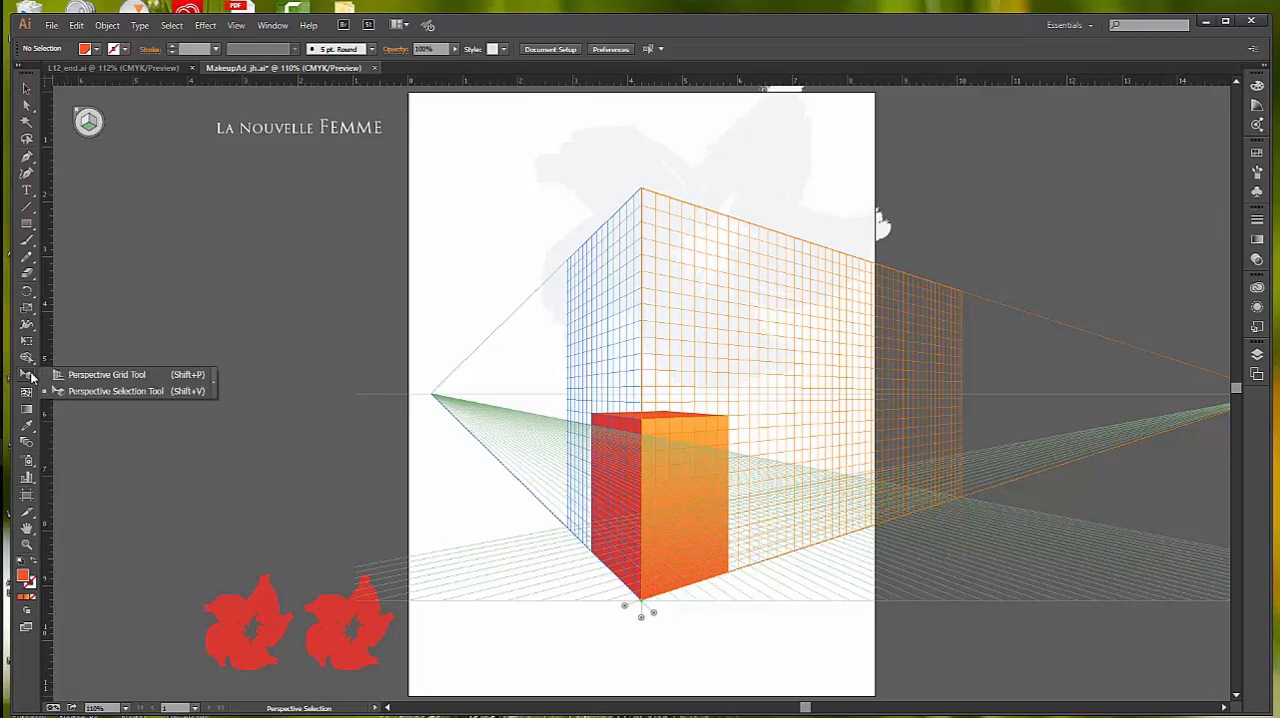
click(103, 376)
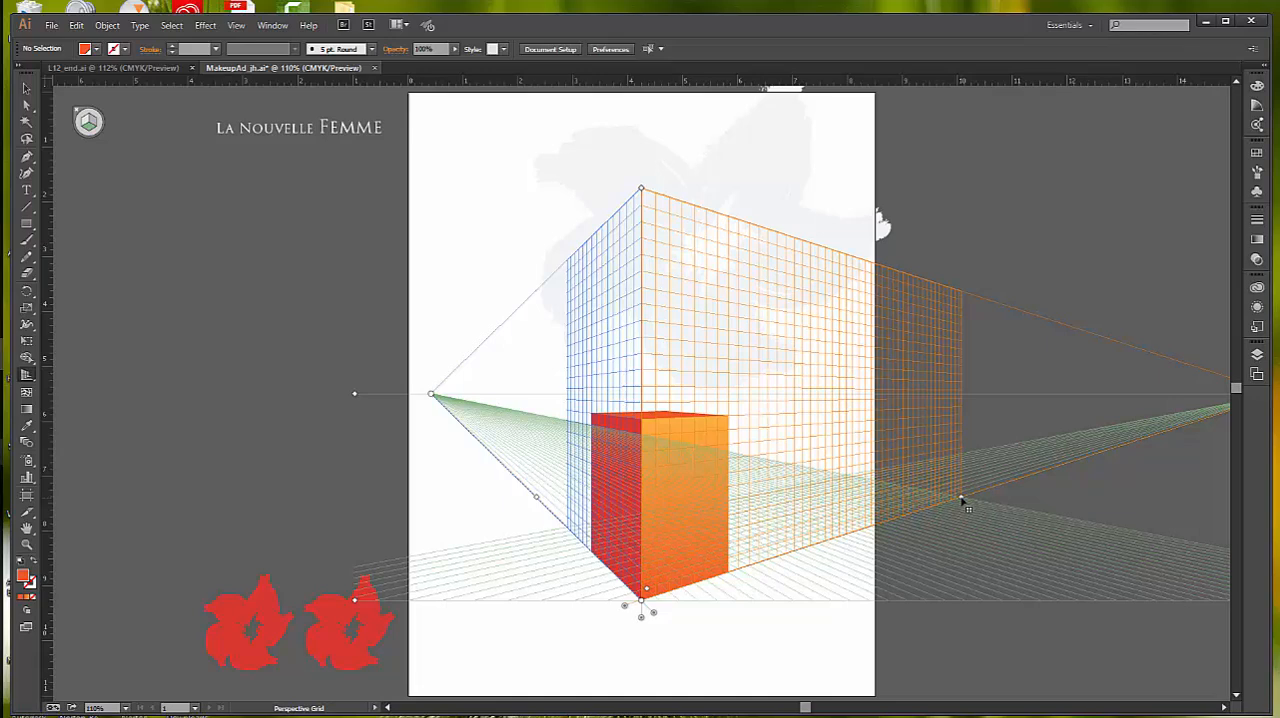
drag(962, 502, 712, 577)
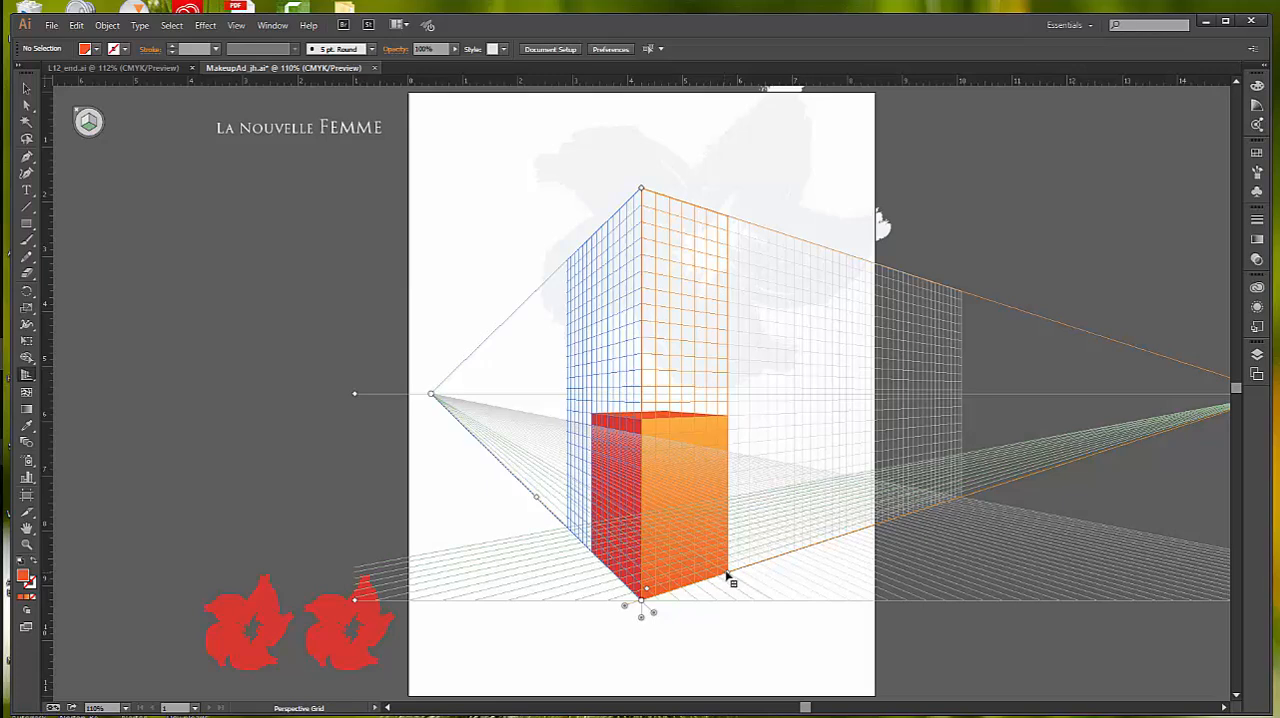
drag(727, 574, 727, 574)
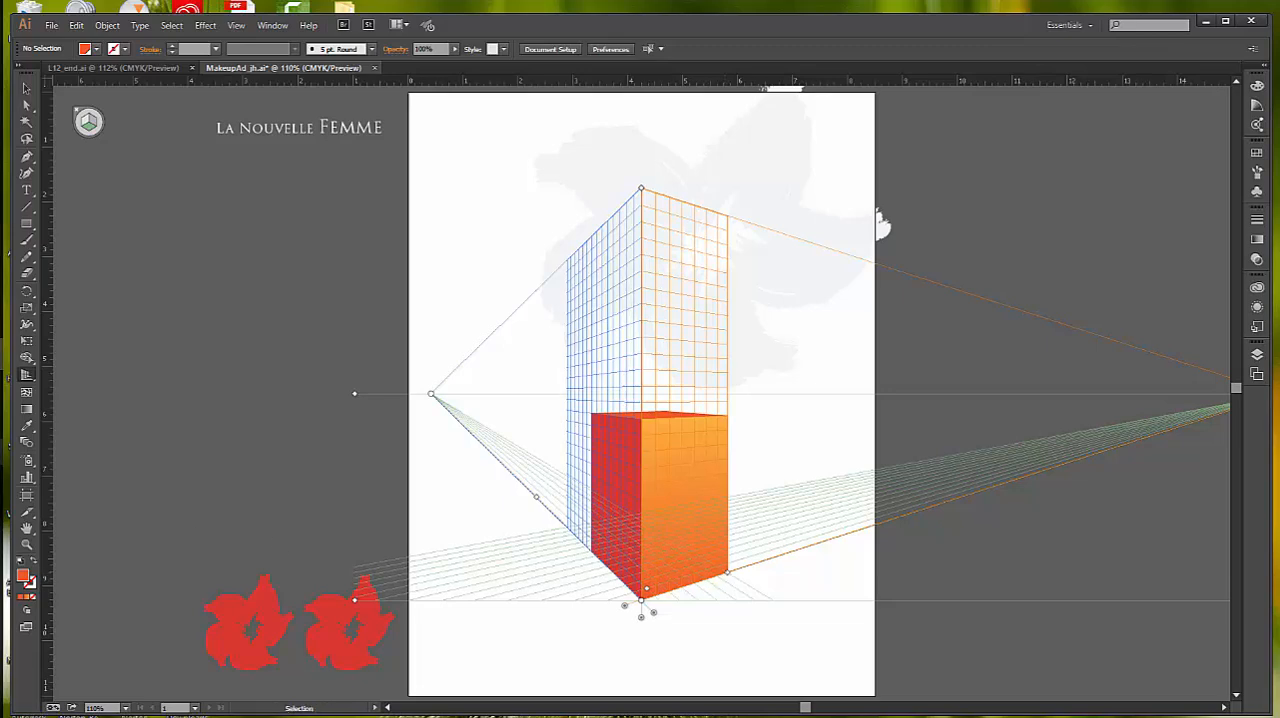
Step: Duplicate the box's orange face with the Perspective Selection tool, placing the copy about 1.4 in to the left along the right plane
drag(29, 380, 94, 392)
click(673, 485)
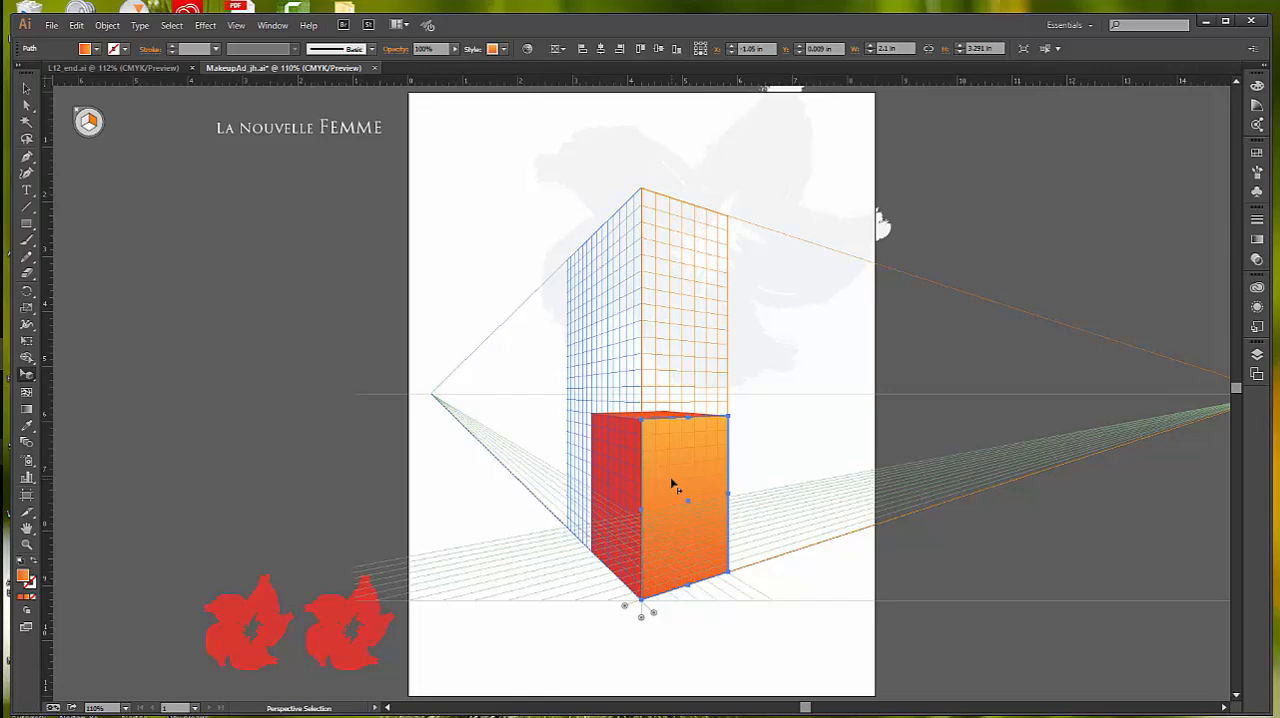
drag(672, 485, 565, 511)
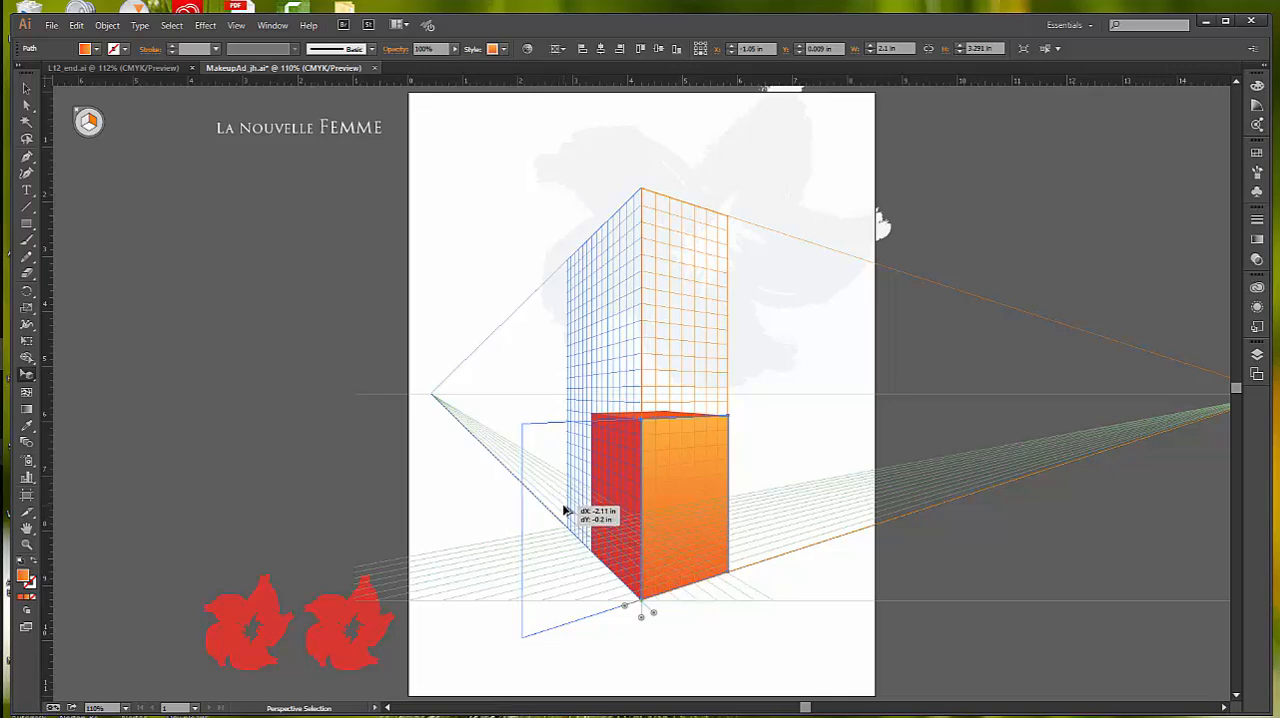
drag(565, 511, 565, 511)
drag(565, 511, 605, 511)
drag(605, 511, 605, 512)
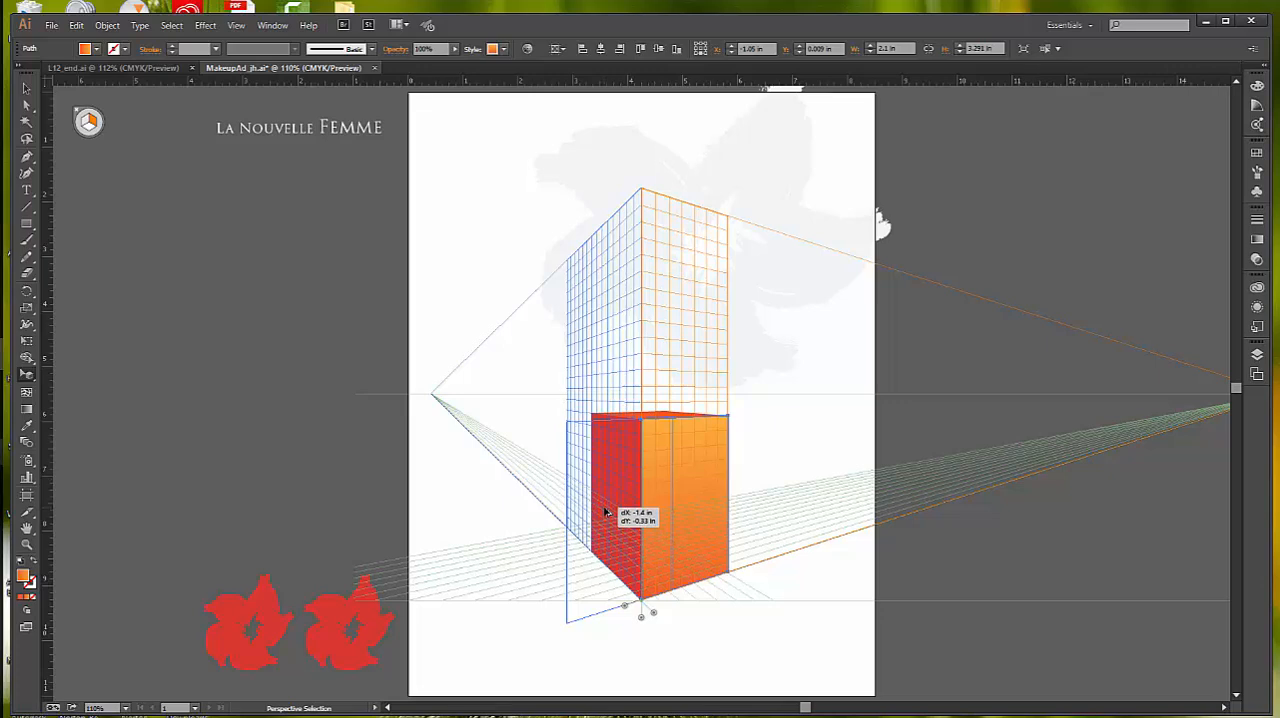
mouse_move(605, 512)
mouse_down()
mouse_move(612, 538)
mouse_move(620, 510)
mouse_move(604, 512)
mouse_up()
drag(604, 512, 612, 512)
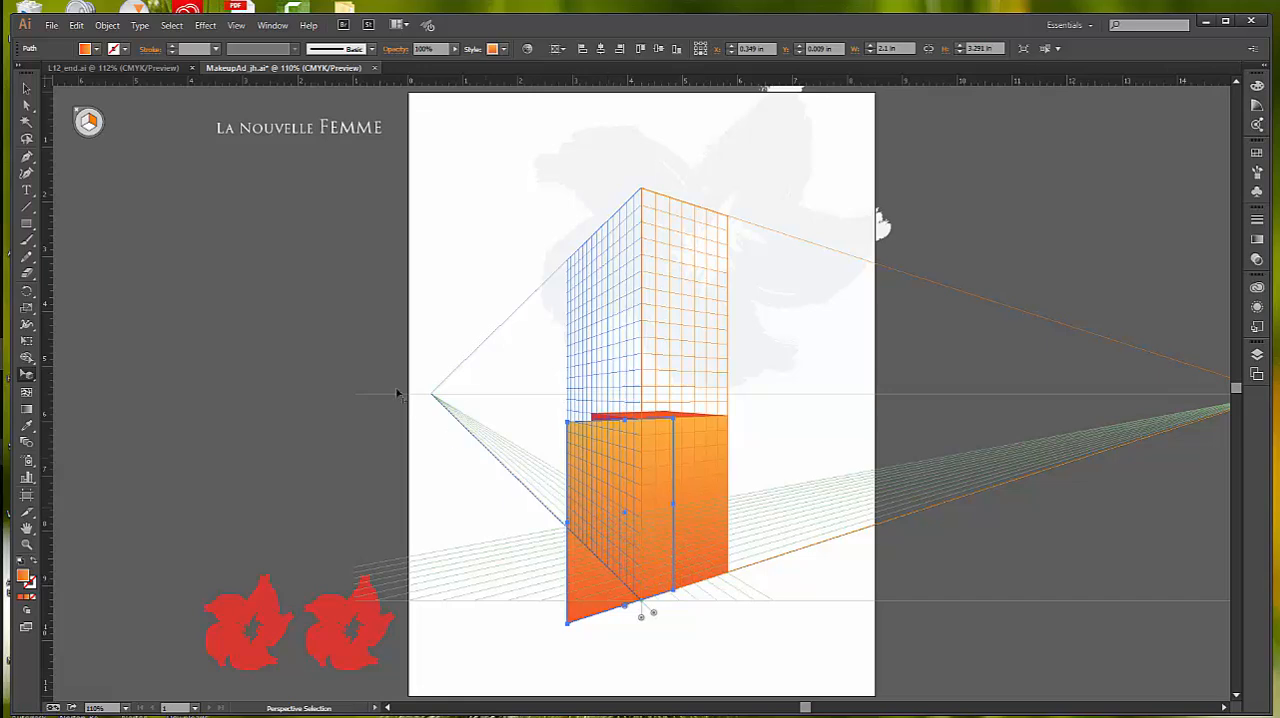
Step: Resize the copied orange face into a tall, narrow panel about 0.63 in wide and 5.79 in high
drag(679, 428, 681, 424)
drag(675, 423, 661, 390)
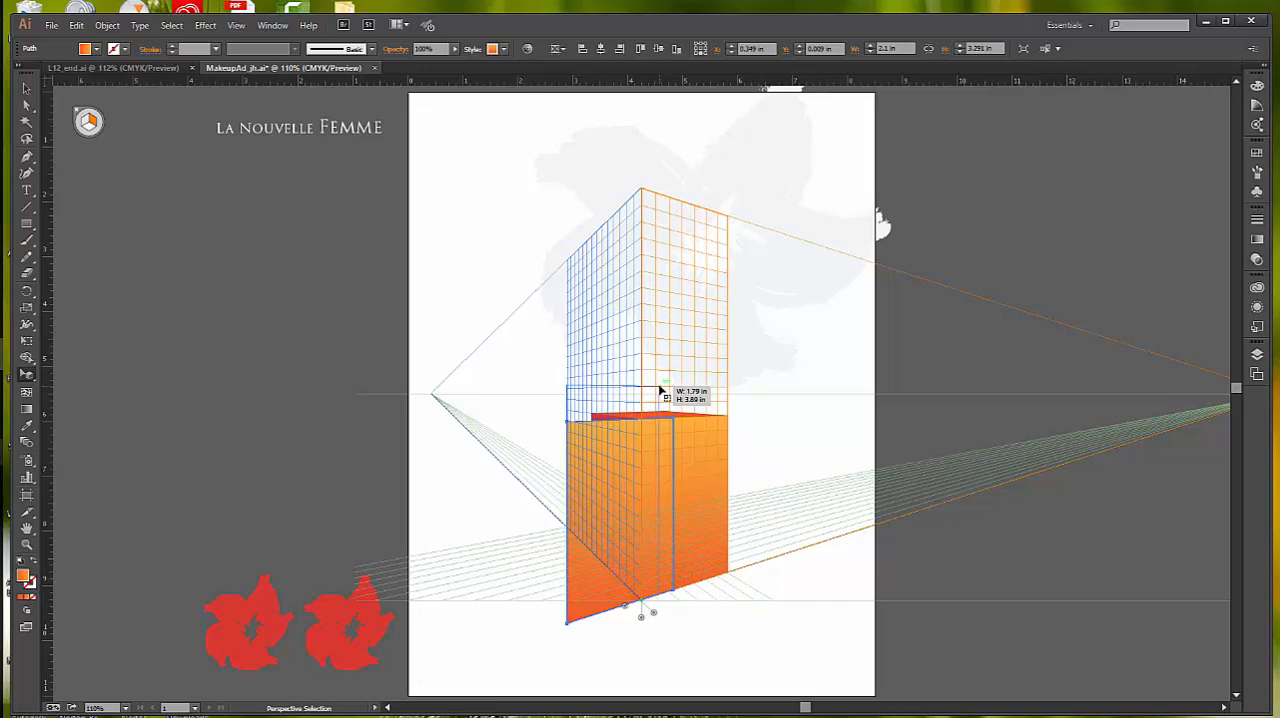
drag(661, 390, 603, 278)
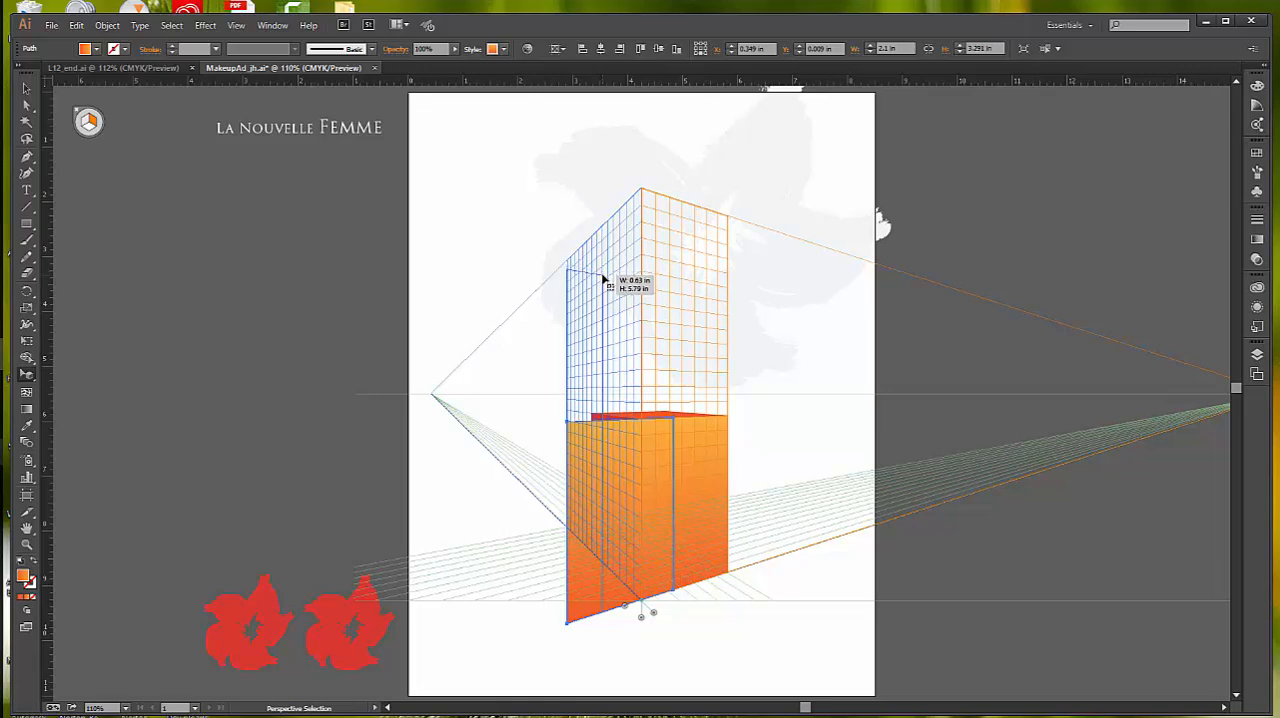
drag(603, 278, 603, 279)
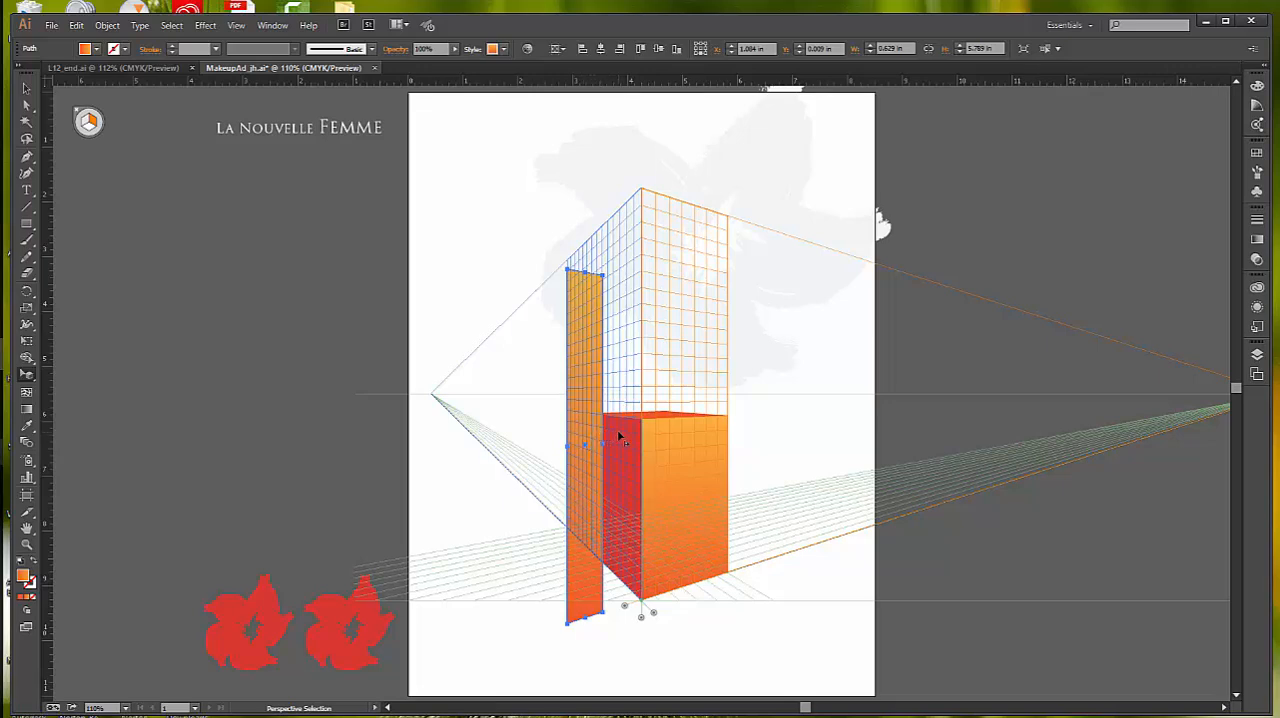
Step: Move the tall orange panel slightly toward the box, perpendicular to its current position in perspective
drag(586, 449, 593, 449)
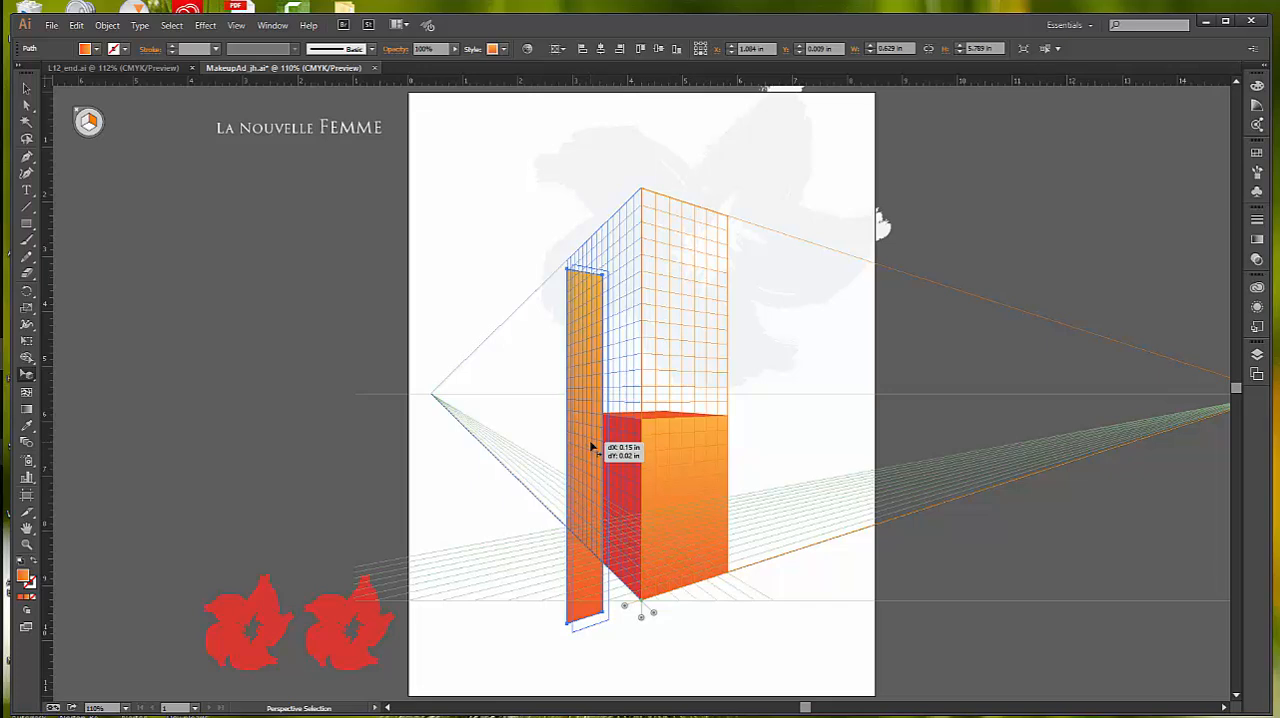
drag(592, 447, 597, 447)
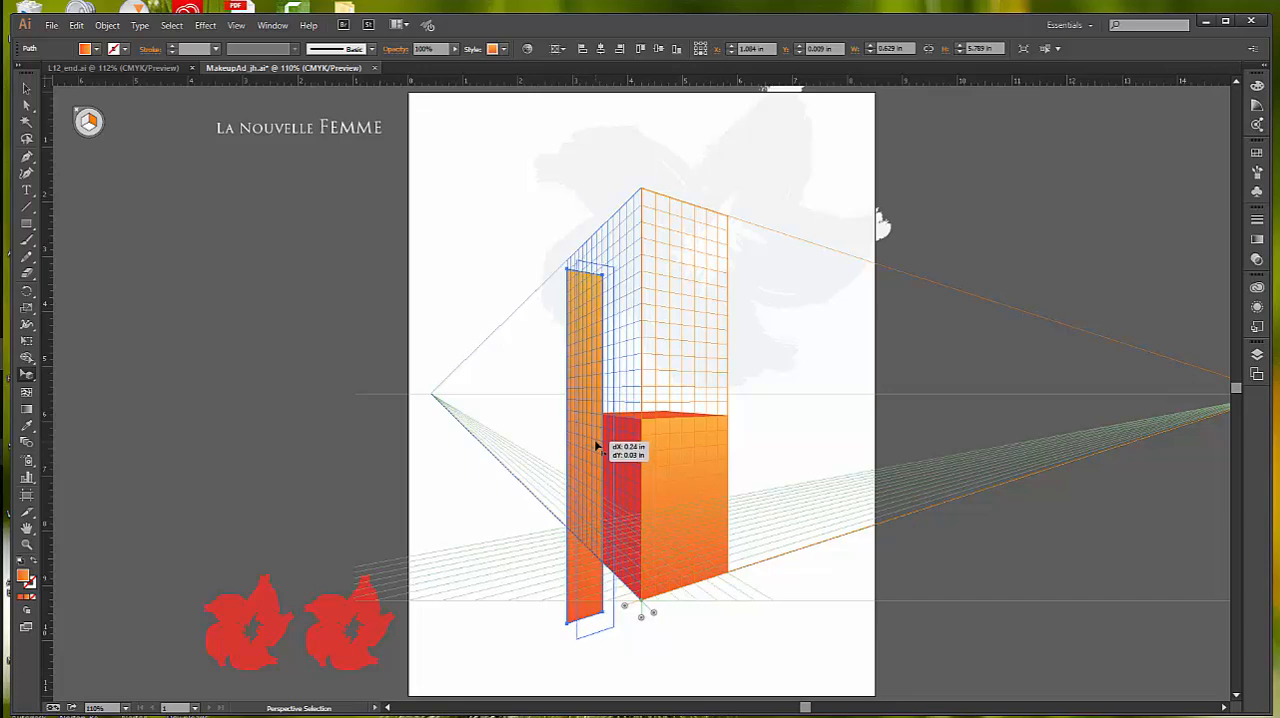
drag(597, 447, 597, 447)
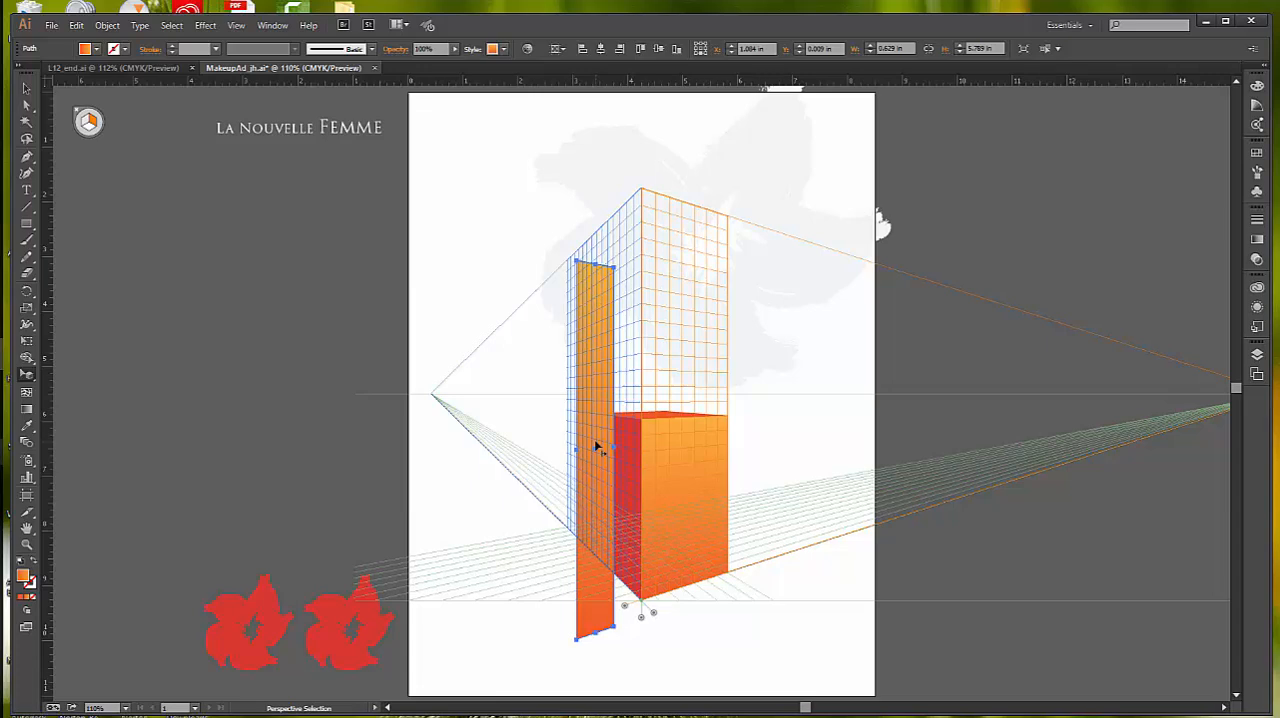
Step: Hide the perspective grid, deselect the panel, and save the document
key(ctrl+shift+i)
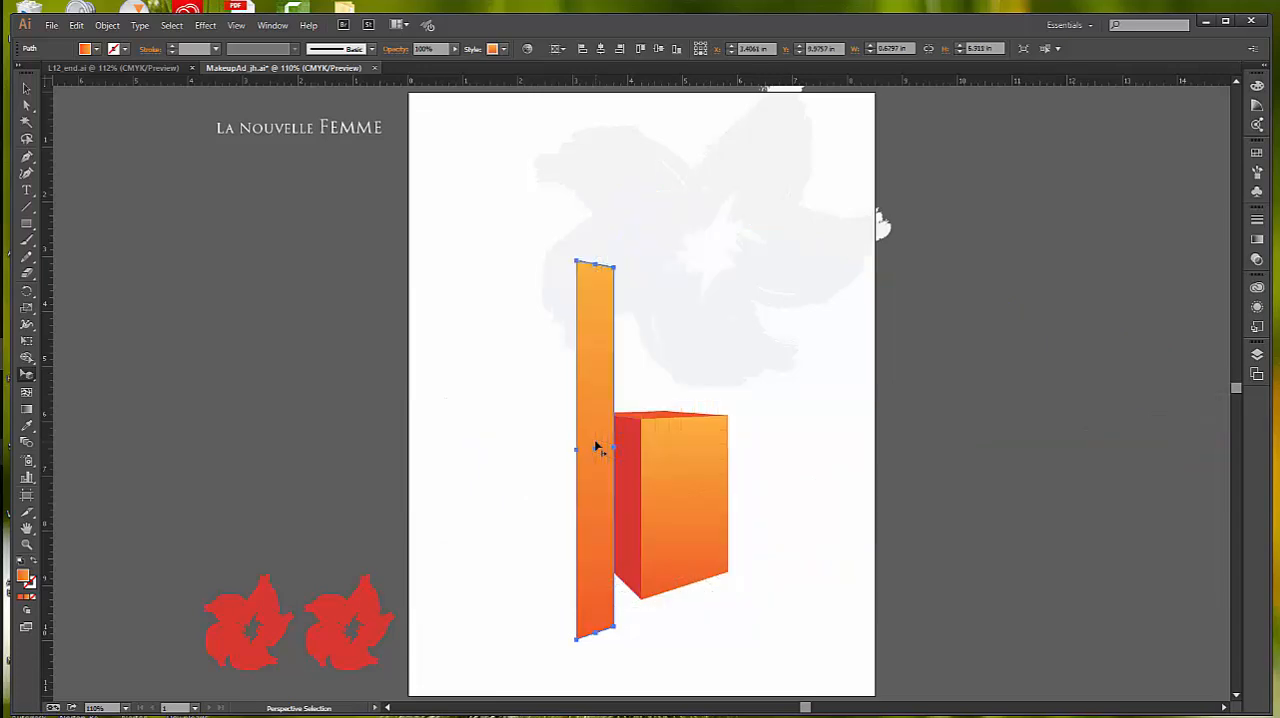
click(736, 368)
click(51, 25)
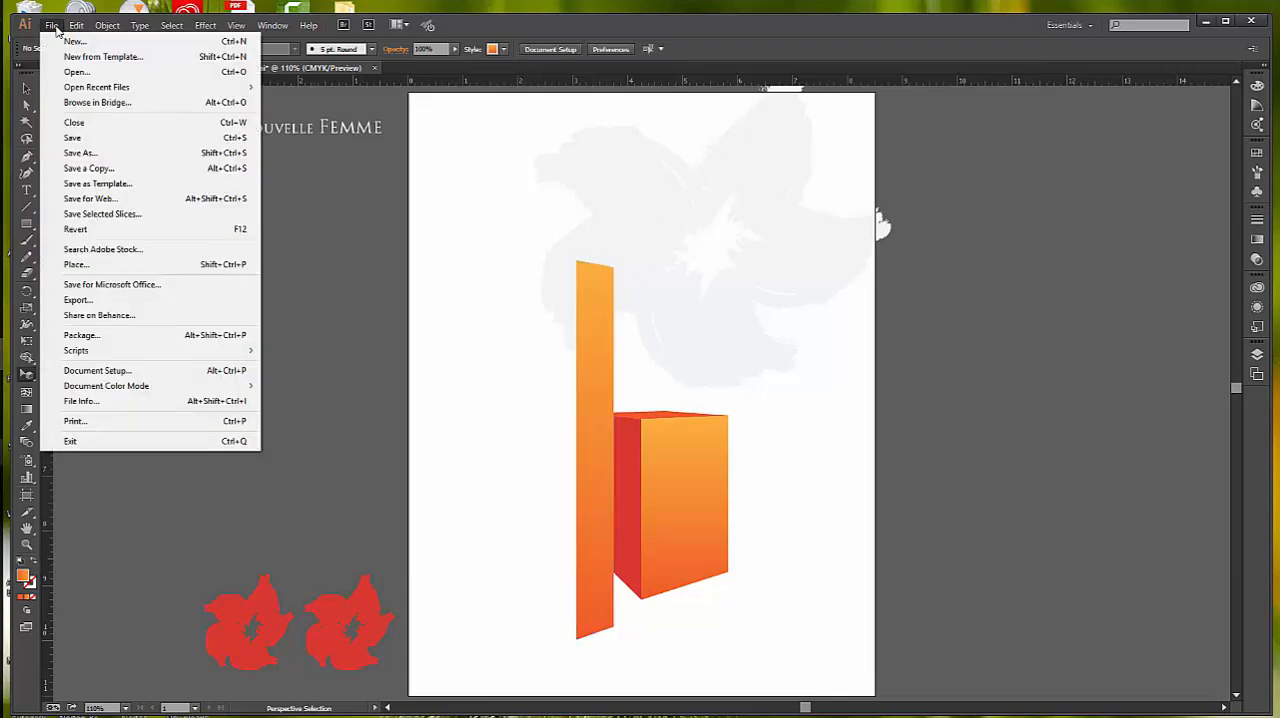
click(74, 138)
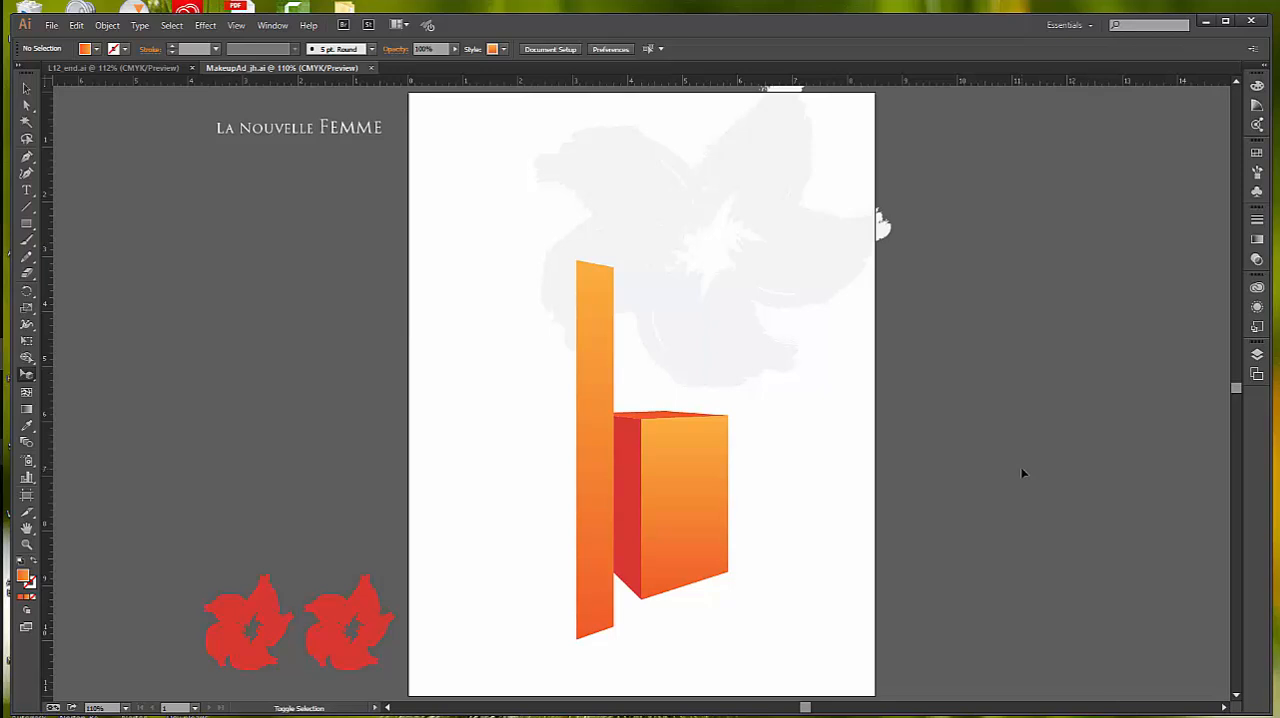
Step: Show the perspective grid and activate the Perspective Selection tool for working at the box's lower front corner
key(ctrl+shift+i)
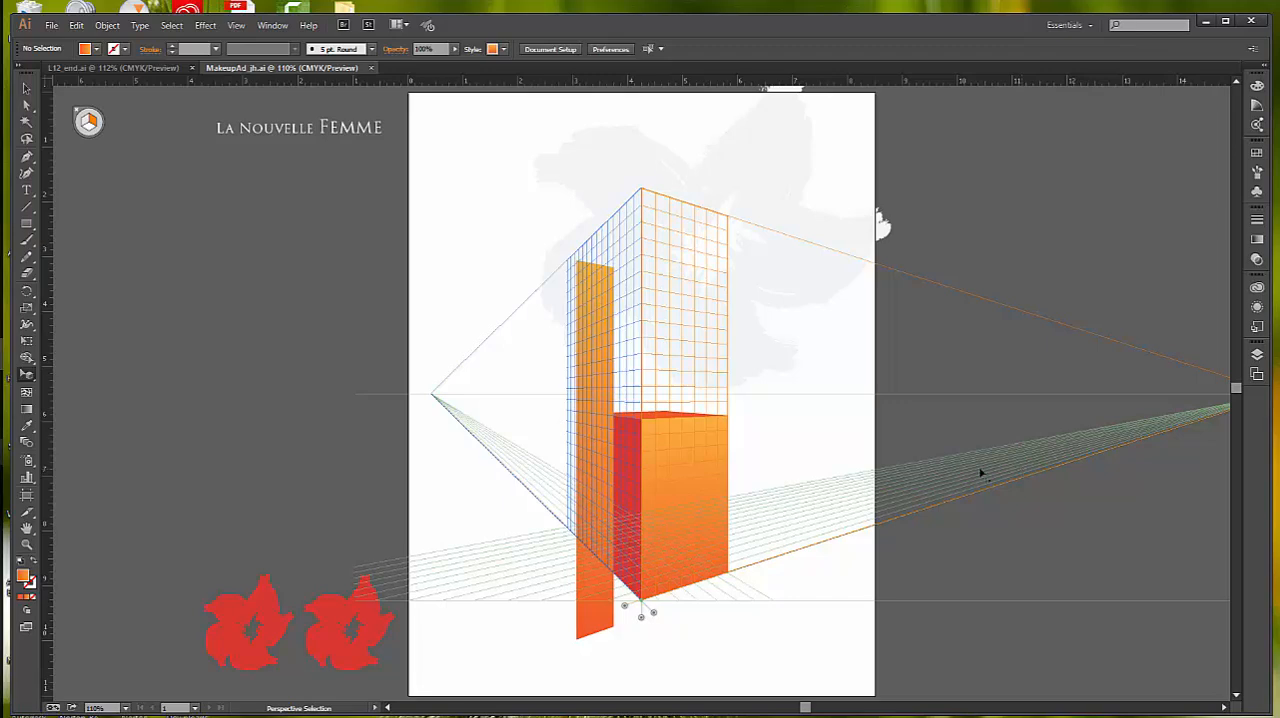
key(ctrl)
click(29, 546)
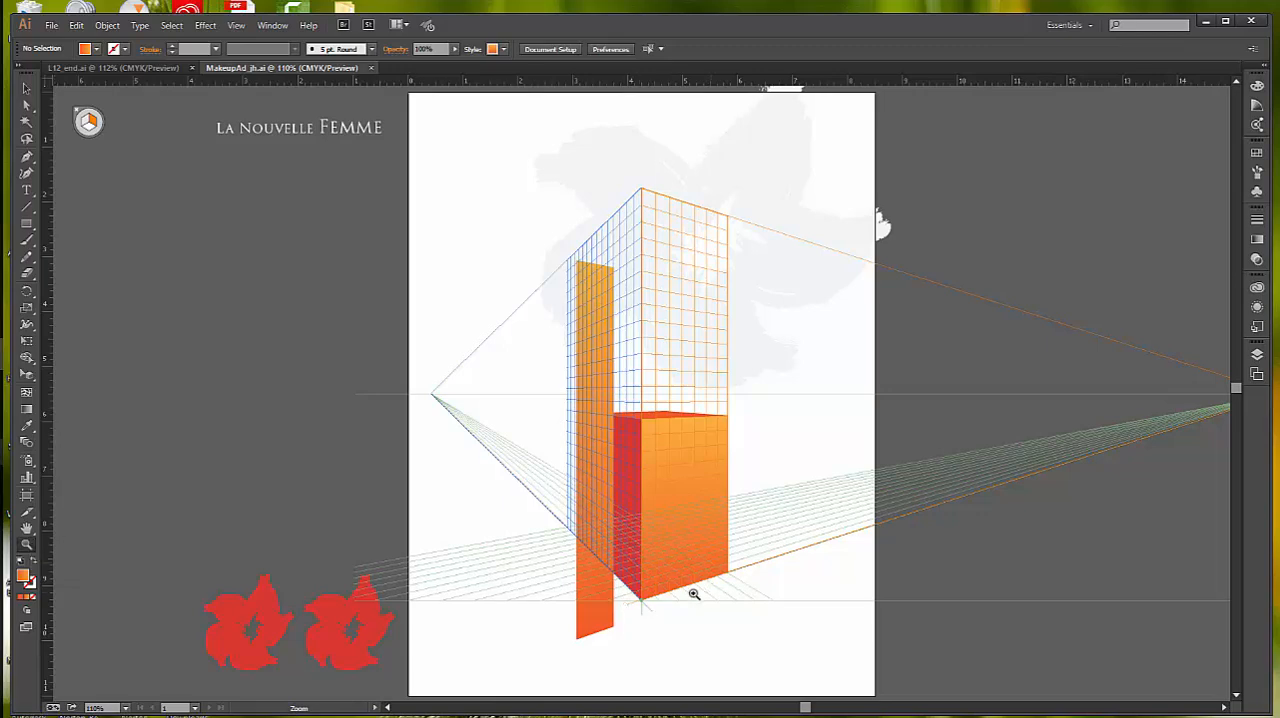
click(634, 606)
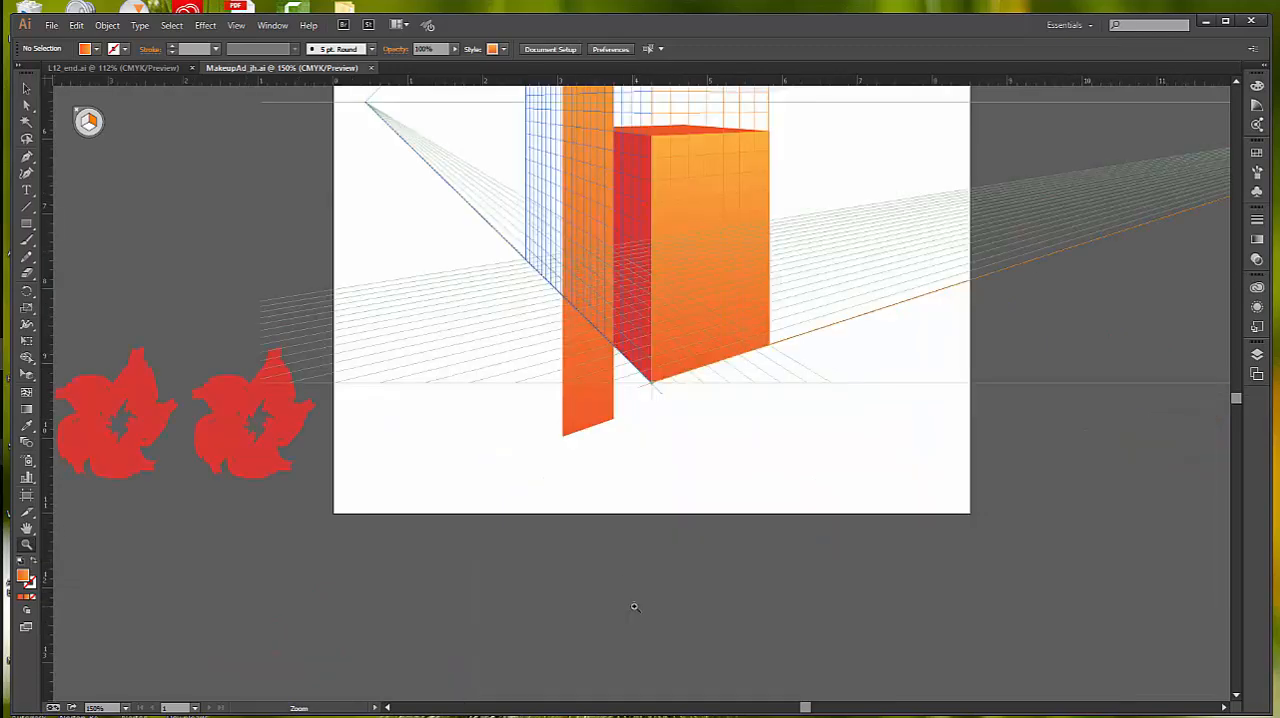
click(636, 405)
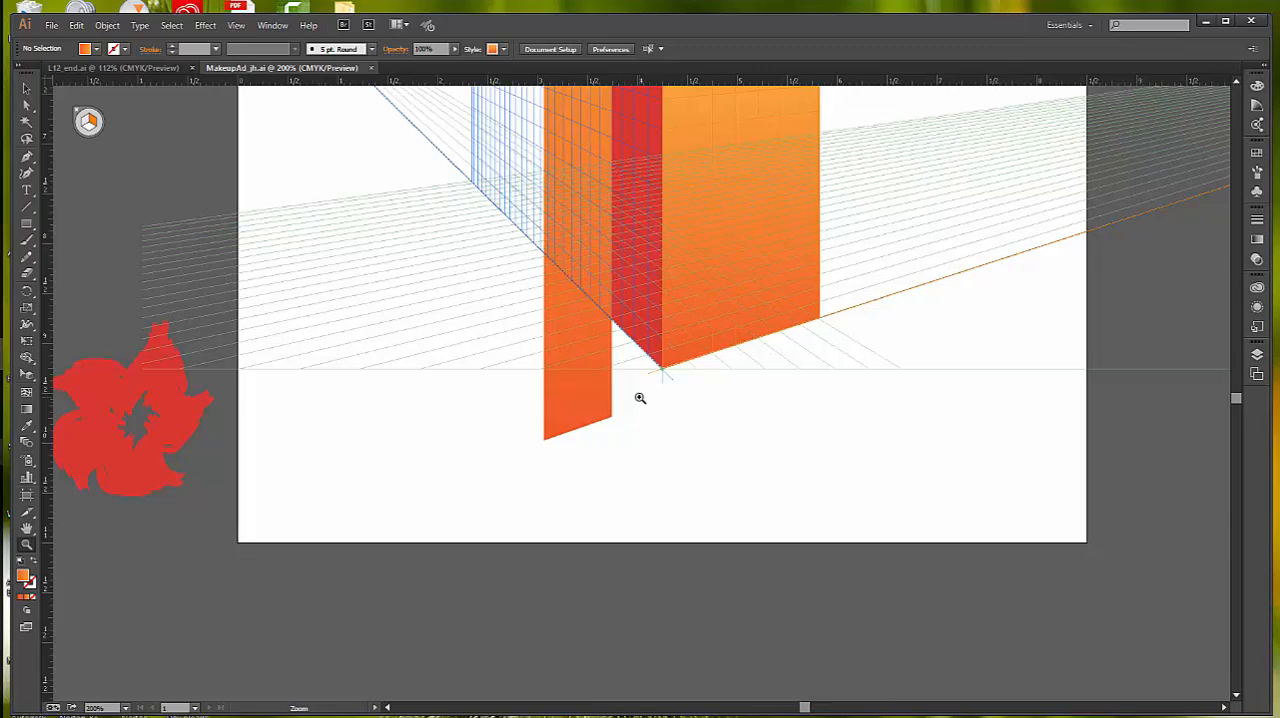
click(27, 376)
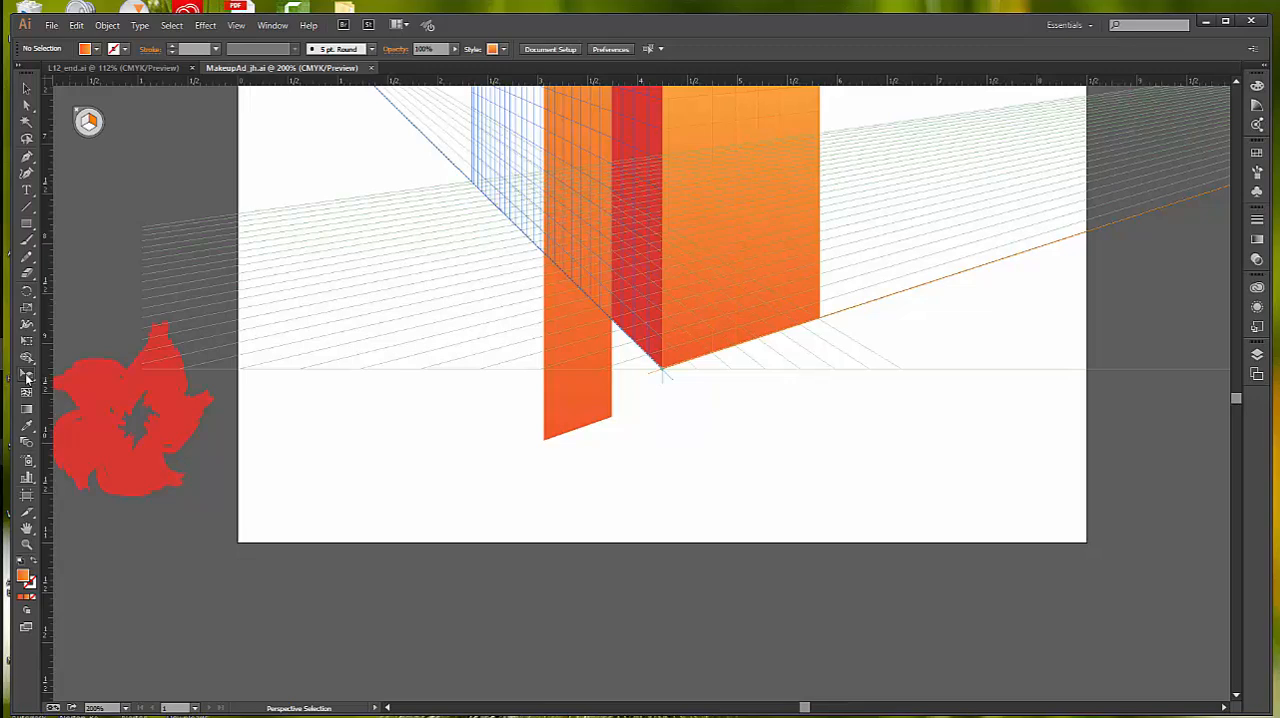
click(27, 377)
Step: Shift the right grid plane to 0.5 in, and reset its location to 0 using the Do Not Move option
drag(645, 378, 750, 390)
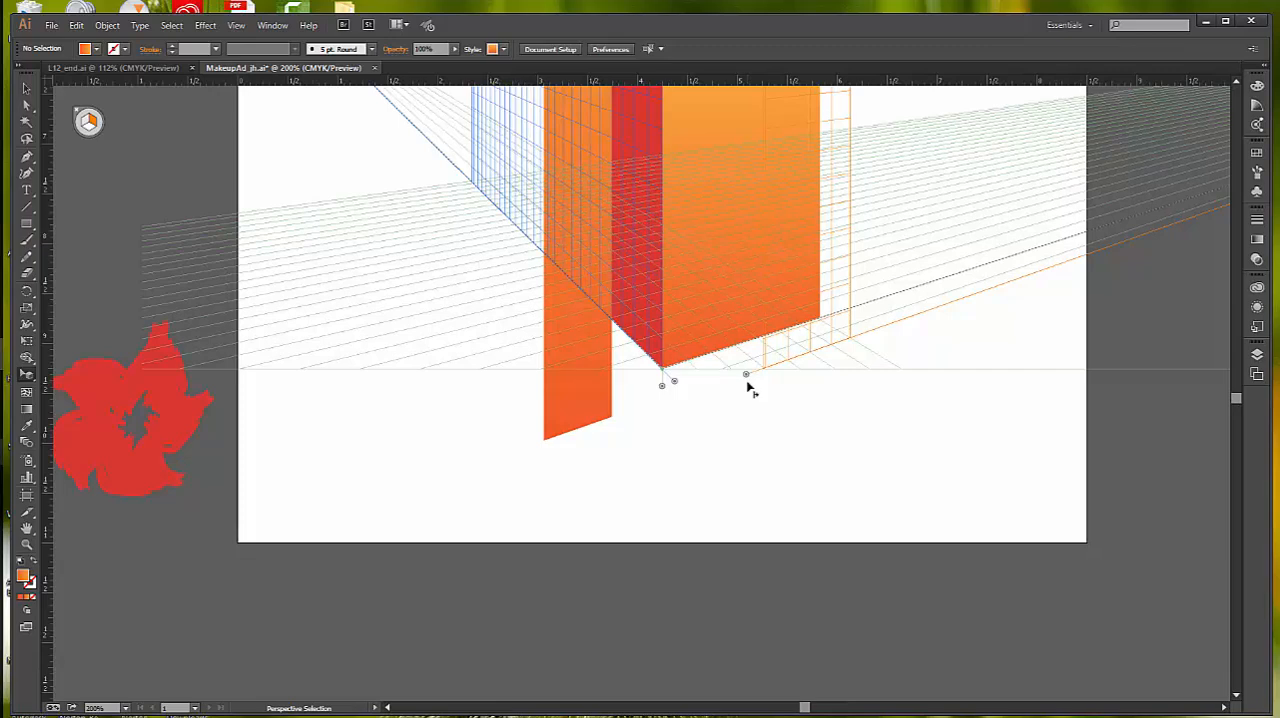
double_click(746, 378)
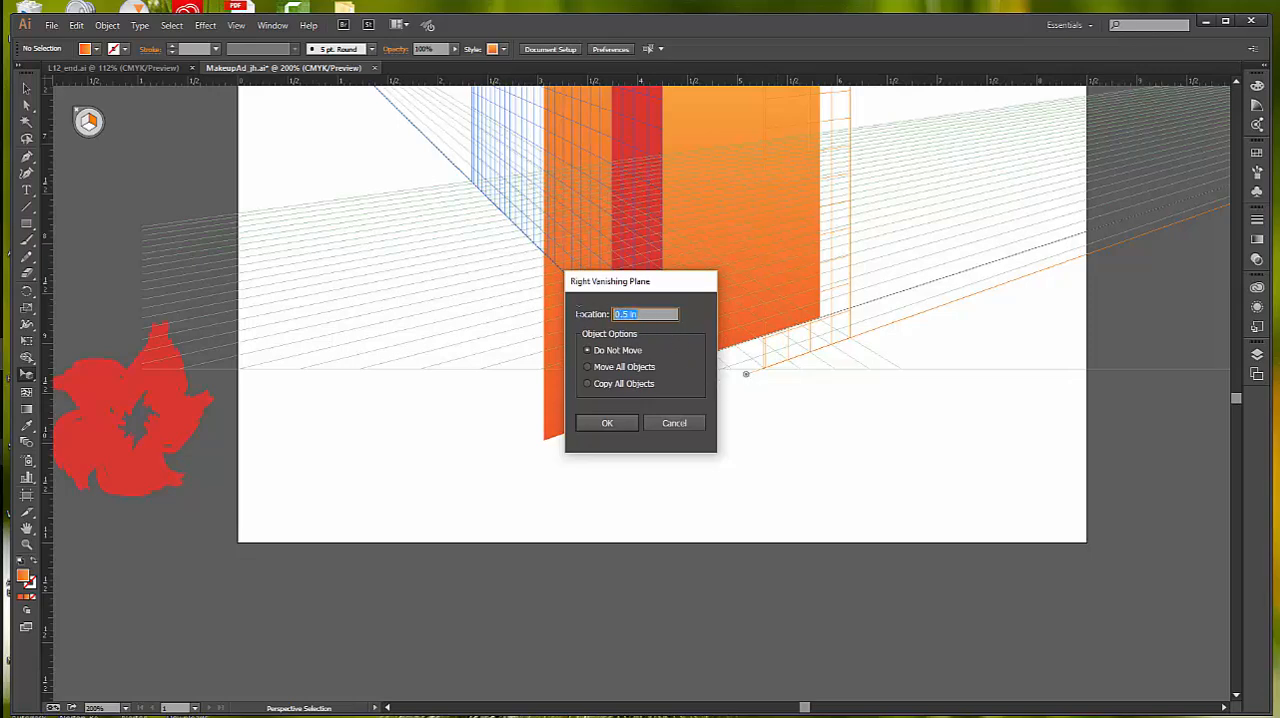
text(0)
key(Return)
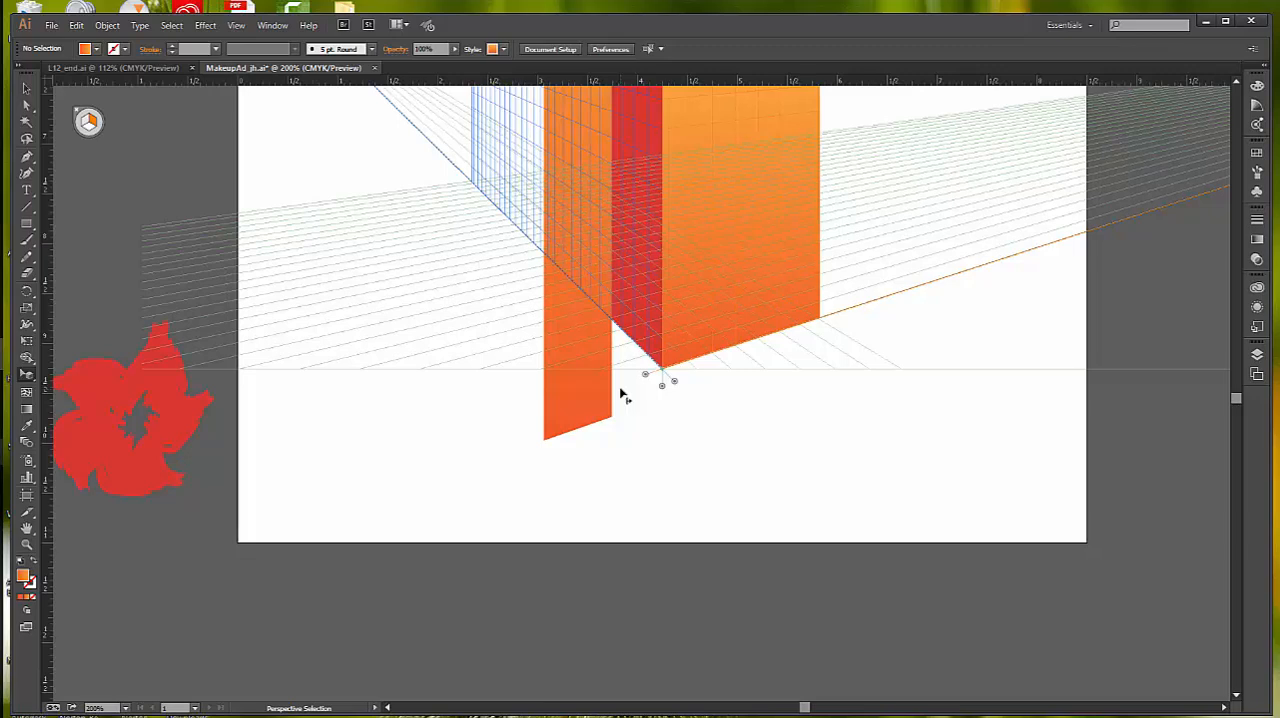
Step: Relocate the left vanishing plane 1.4 in to the left with the Copy All Objects option to duplicate the red face
double_click(676, 385)
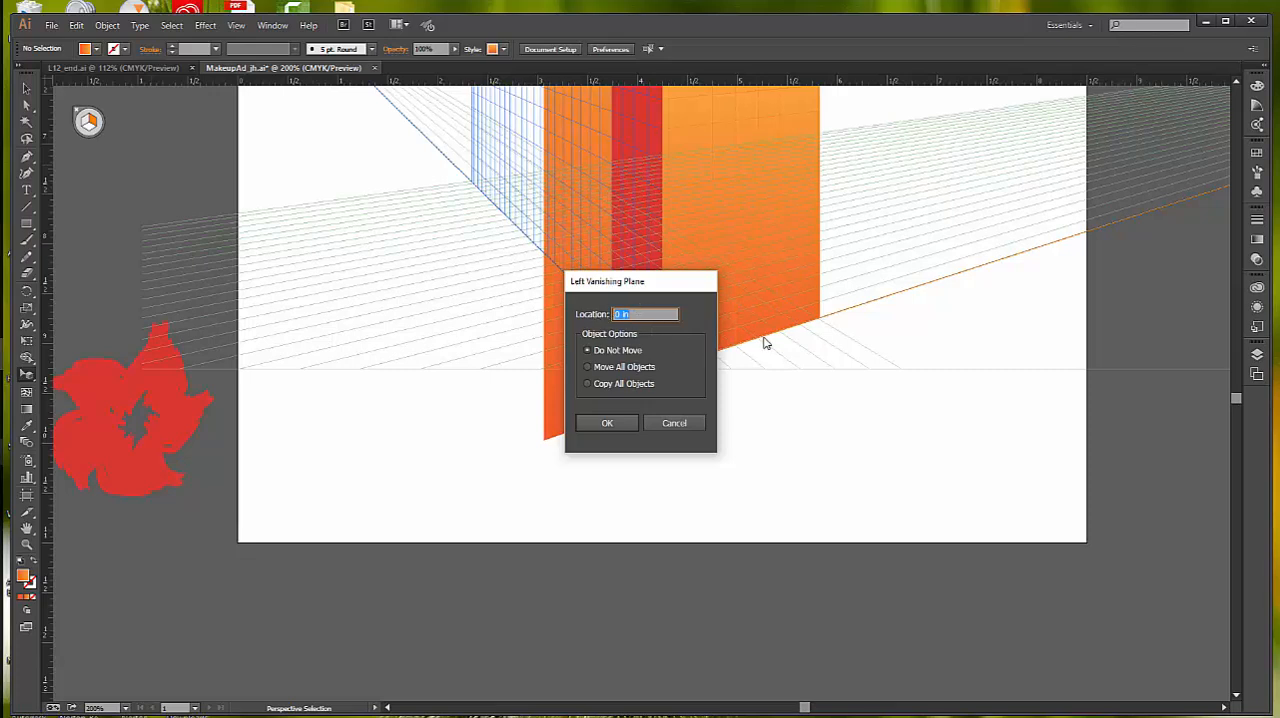
text(2)
text(1)
text(.4)
text( in)
click(588, 385)
click(606, 424)
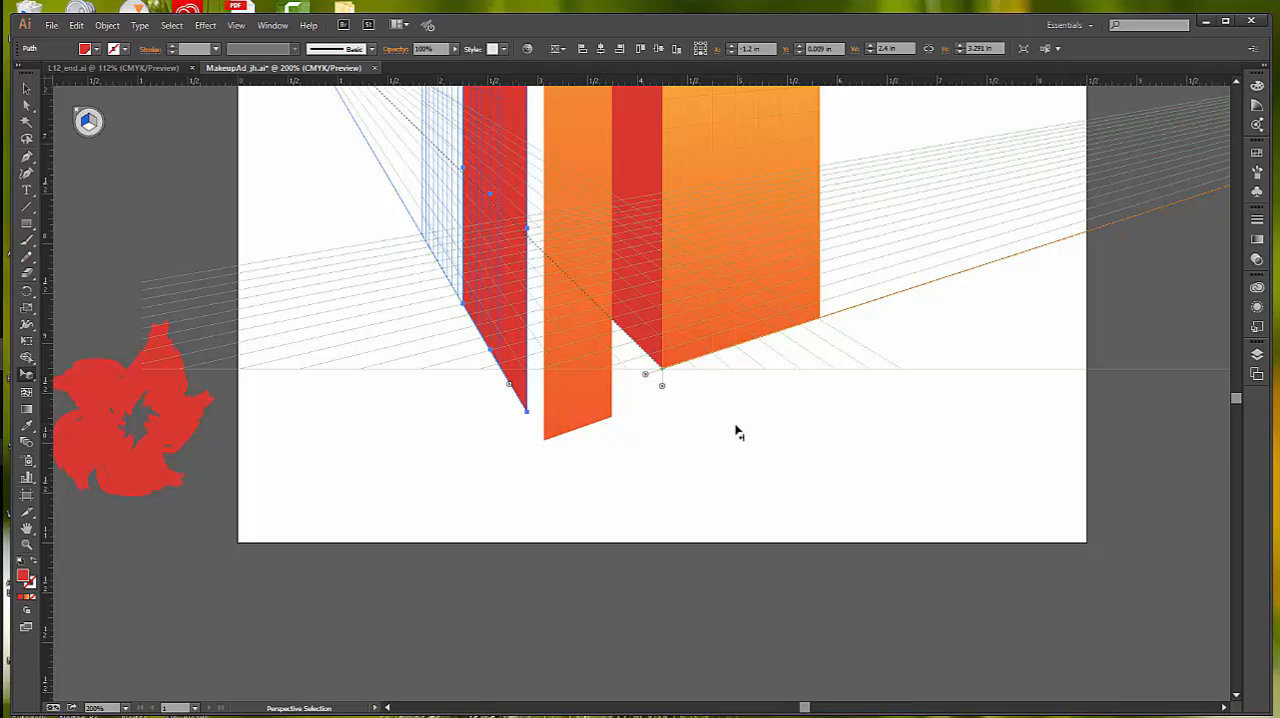
Step: Stretch the copied red face's lower front corner to meet the tall orange panel's bottom corner, making it about 2.85 in wide
scroll(806, 434, up, 1)
scroll(806, 434, up, 4)
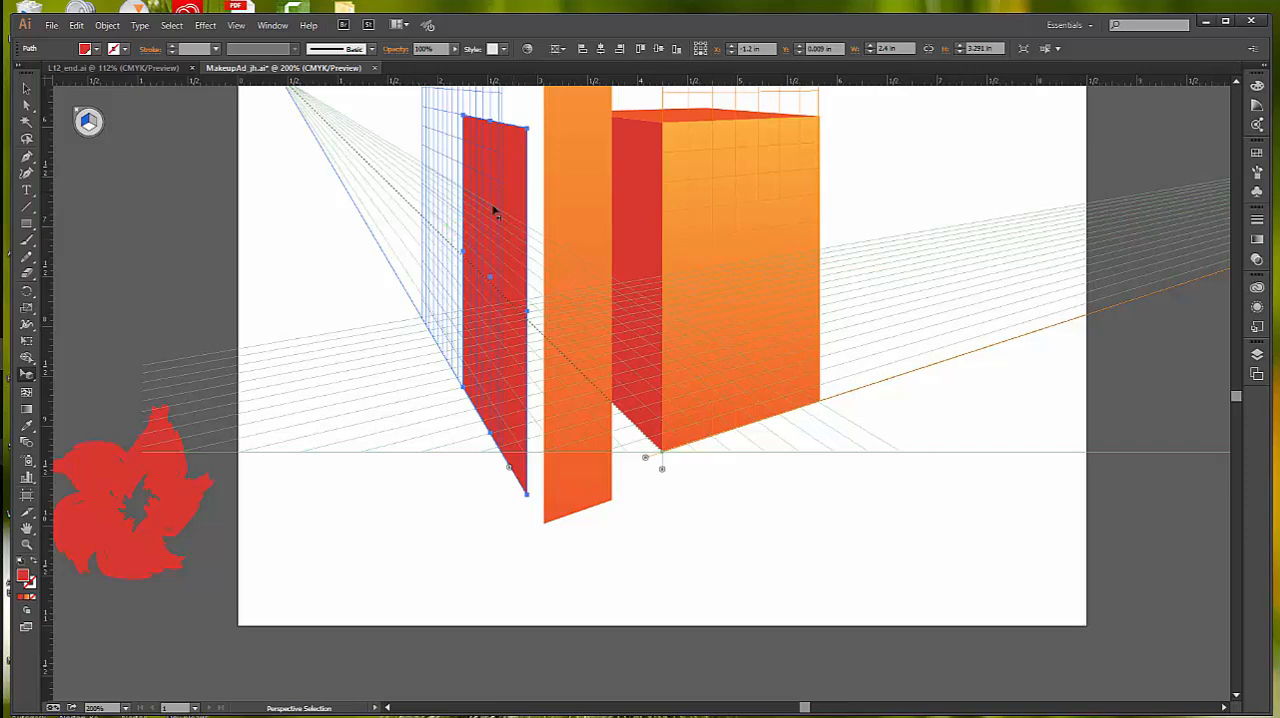
click(646, 189)
click(516, 205)
scroll(515, 203, up, 5)
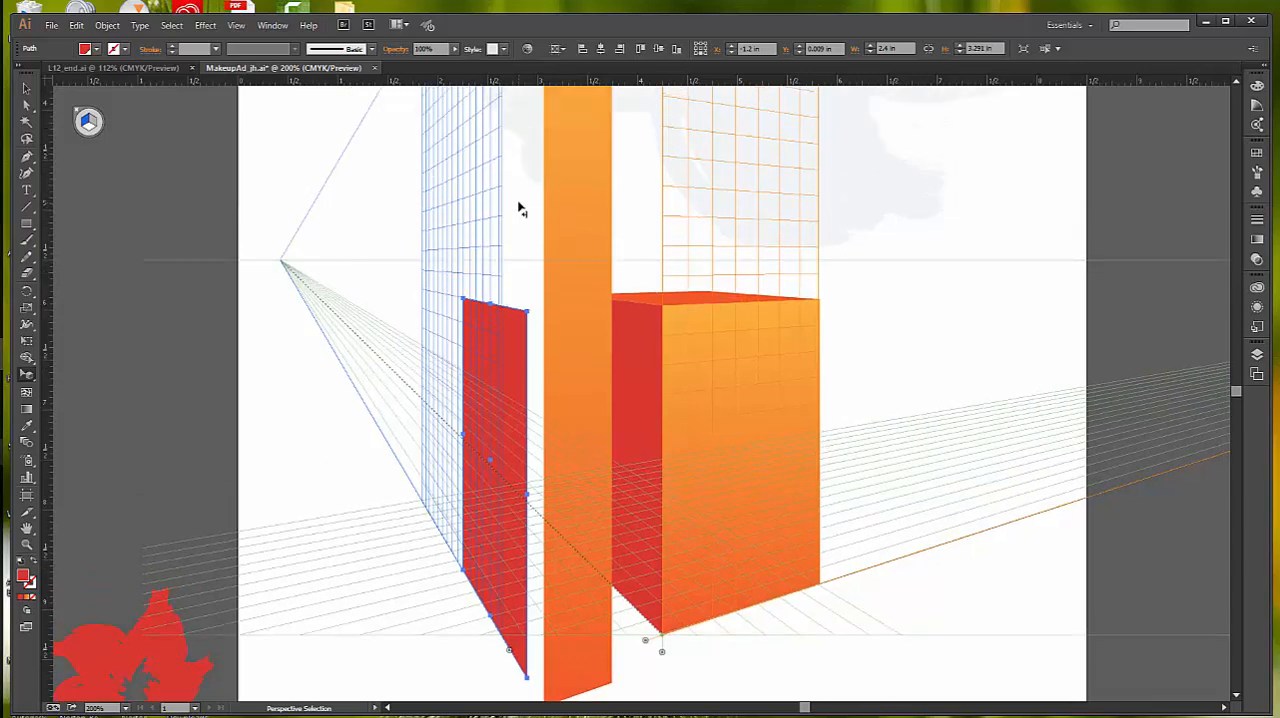
scroll(520, 208, up, 1)
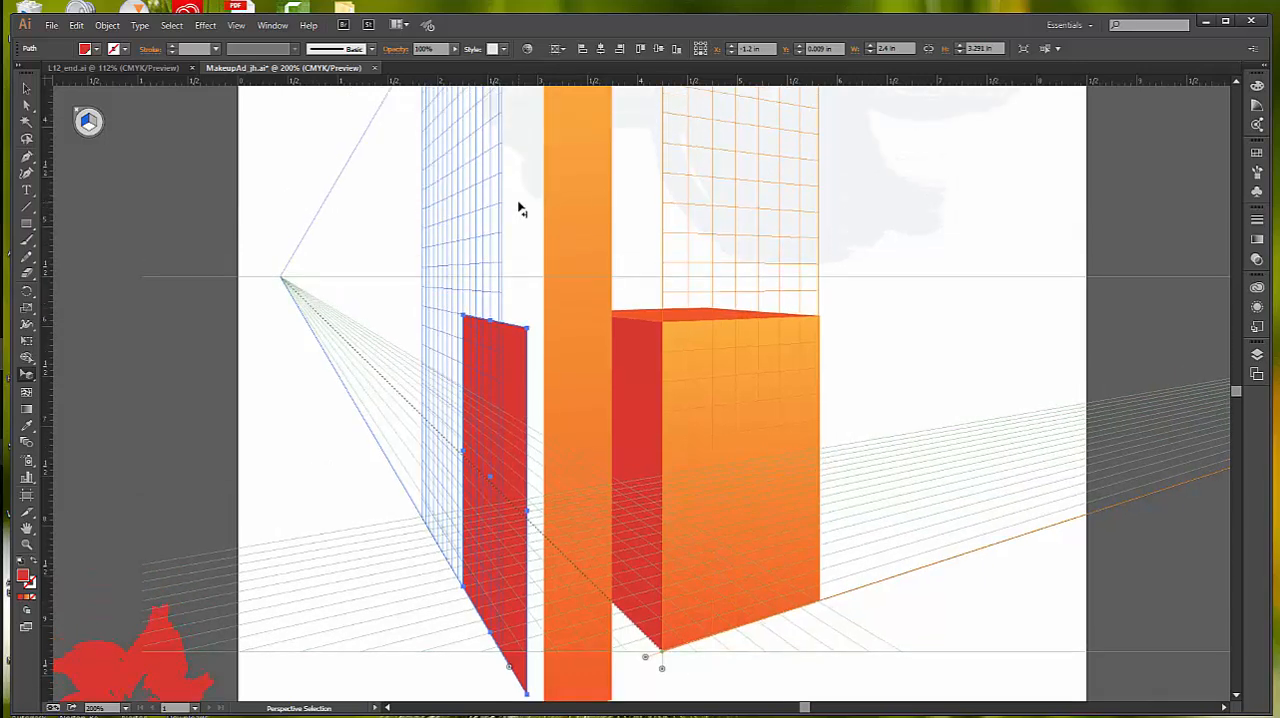
scroll(520, 208, down, 1)
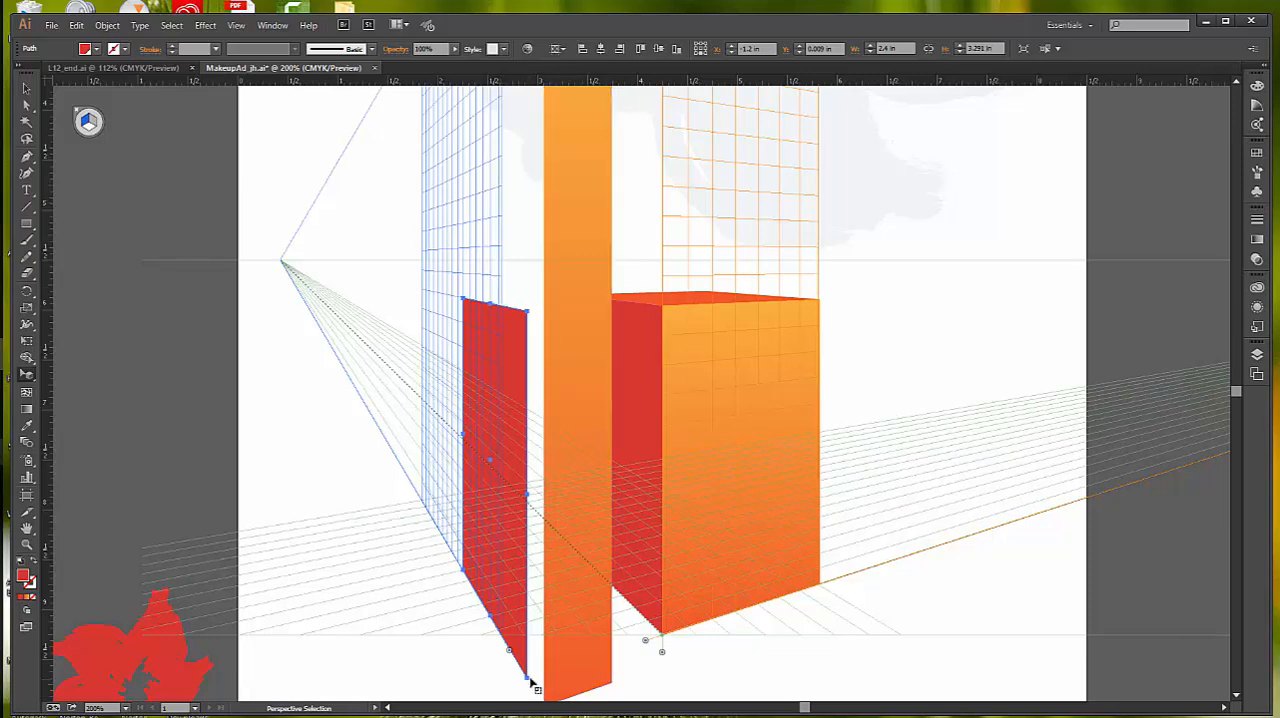
scroll(610, 660, down, 2)
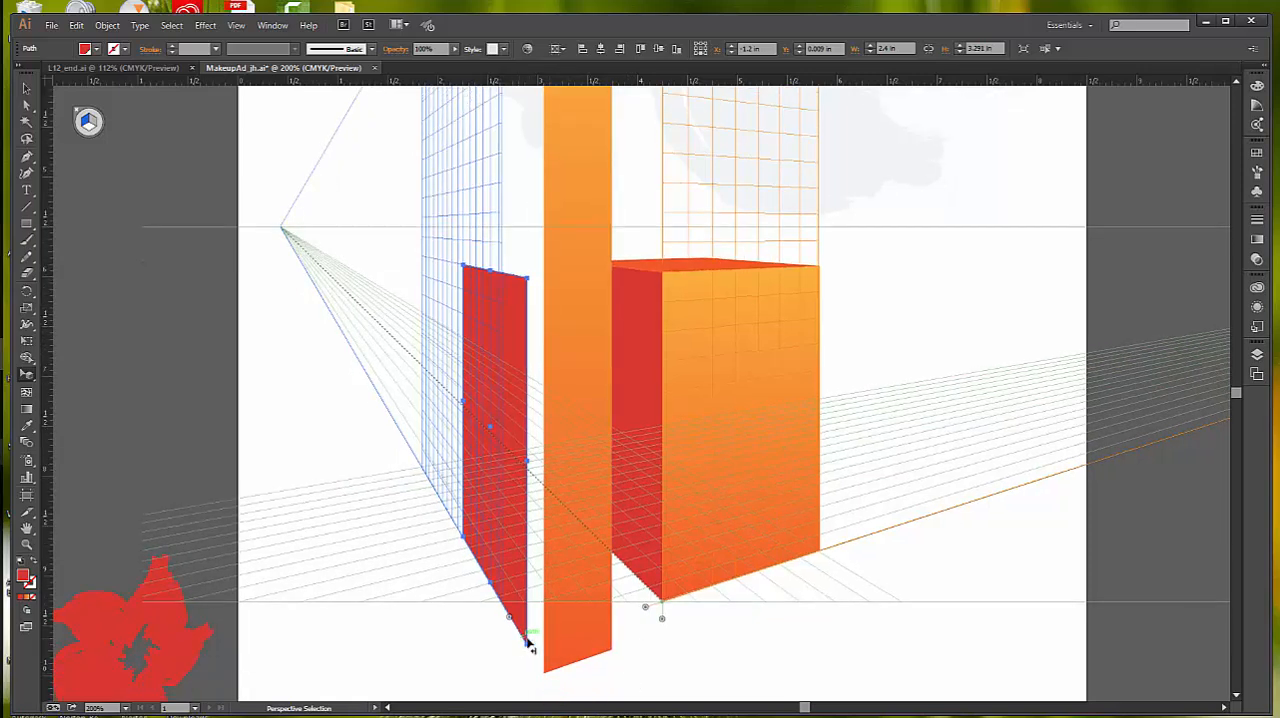
drag(529, 645, 531, 648)
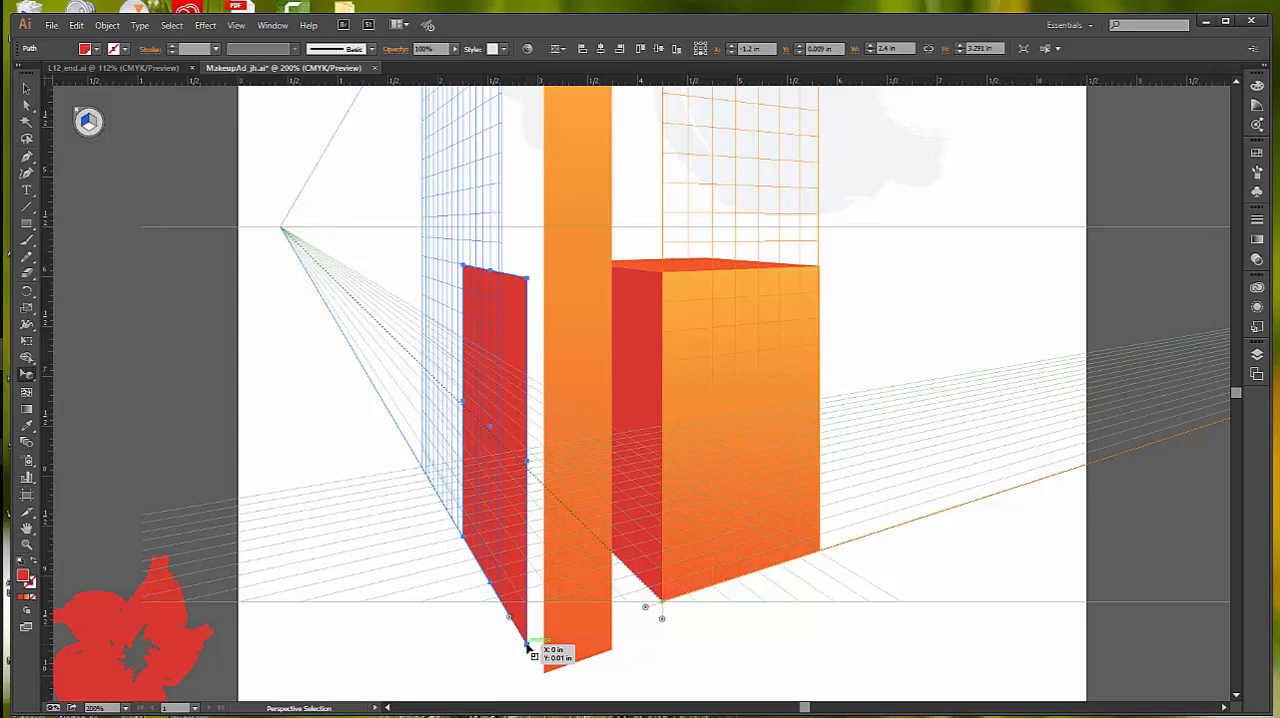
drag(531, 648, 546, 680)
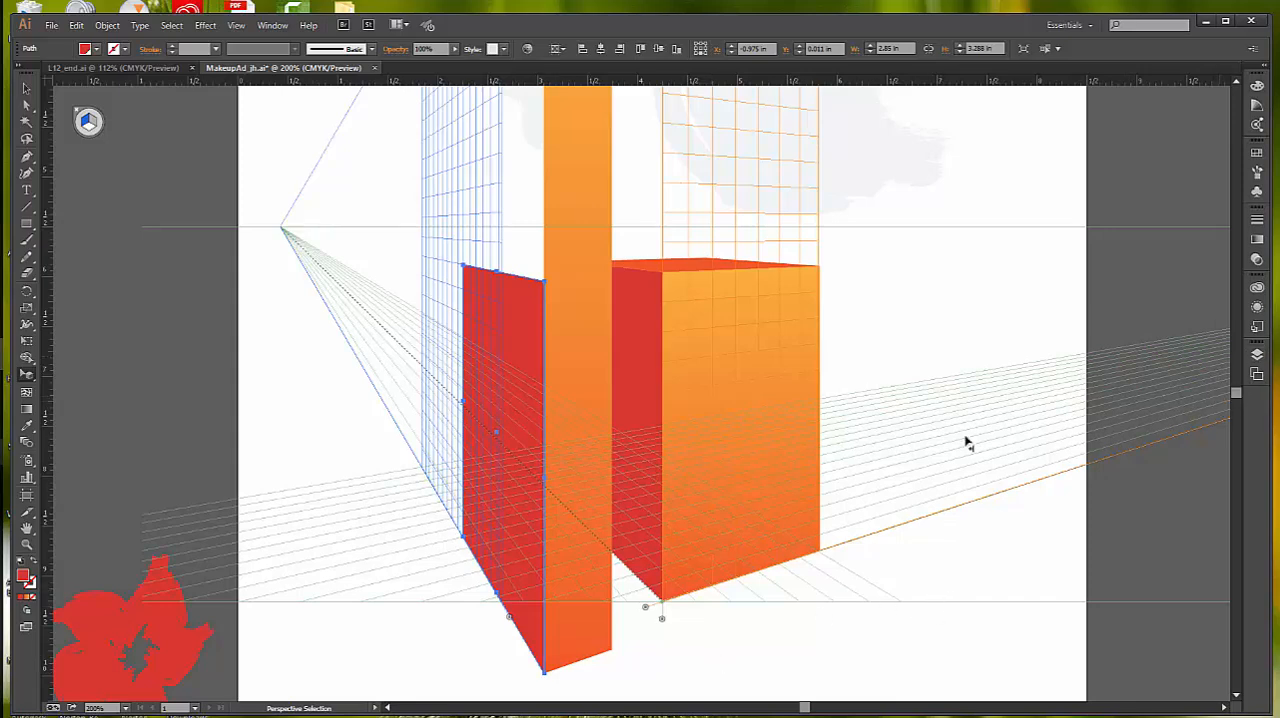
Step: Raise the red face's upper front corner to the top of the tall orange panel, making it about 5.785 in high
key(z)
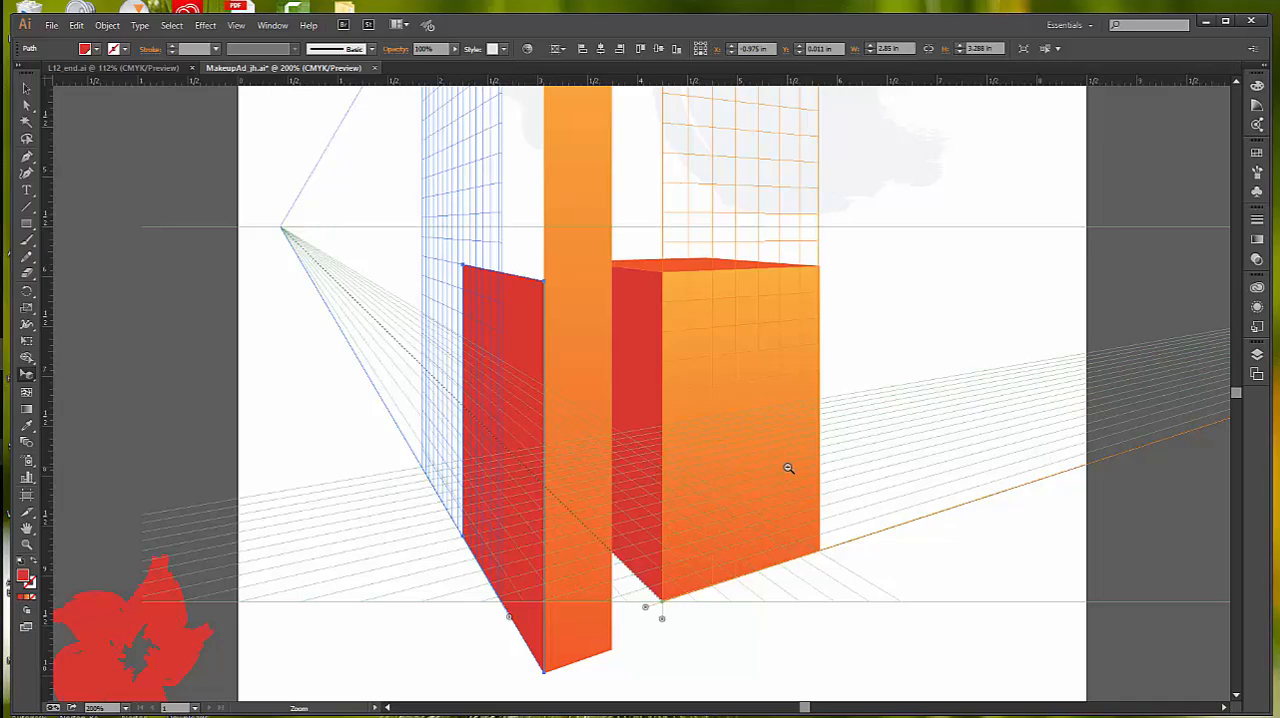
alt+click(788, 468)
drag(788, 294, 910, 425)
key(shift+v)
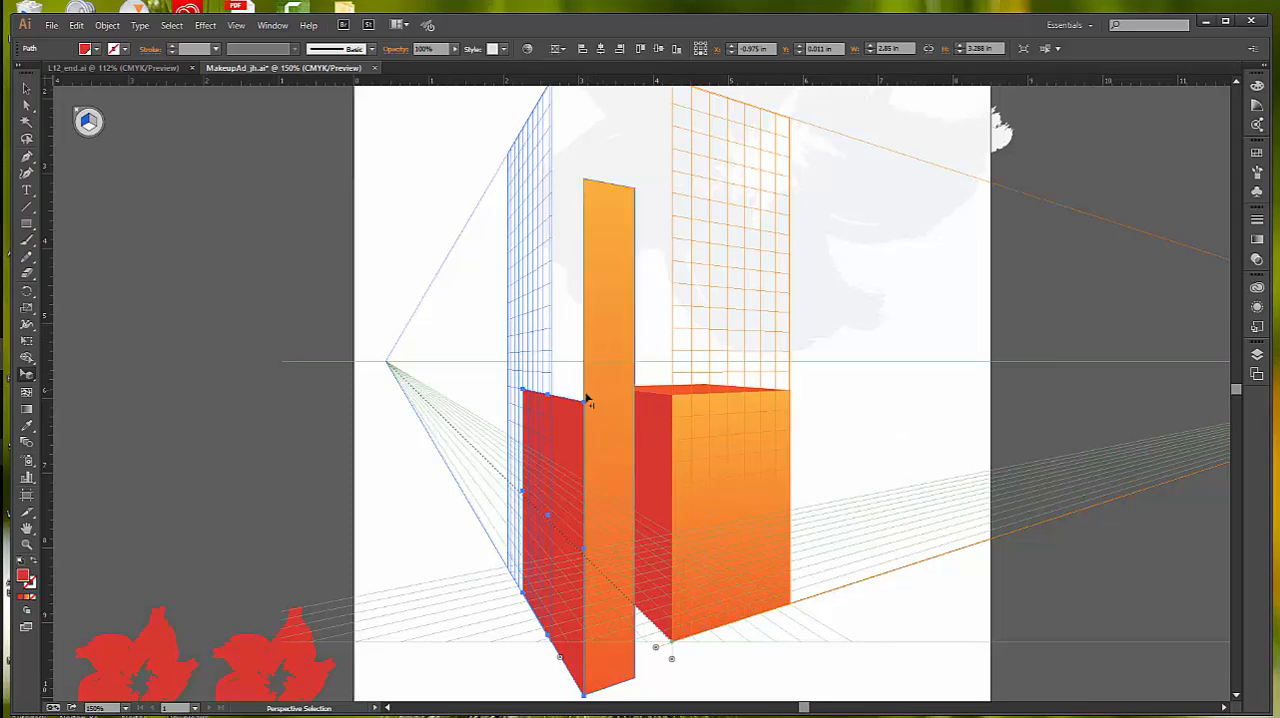
drag(585, 404, 585, 181)
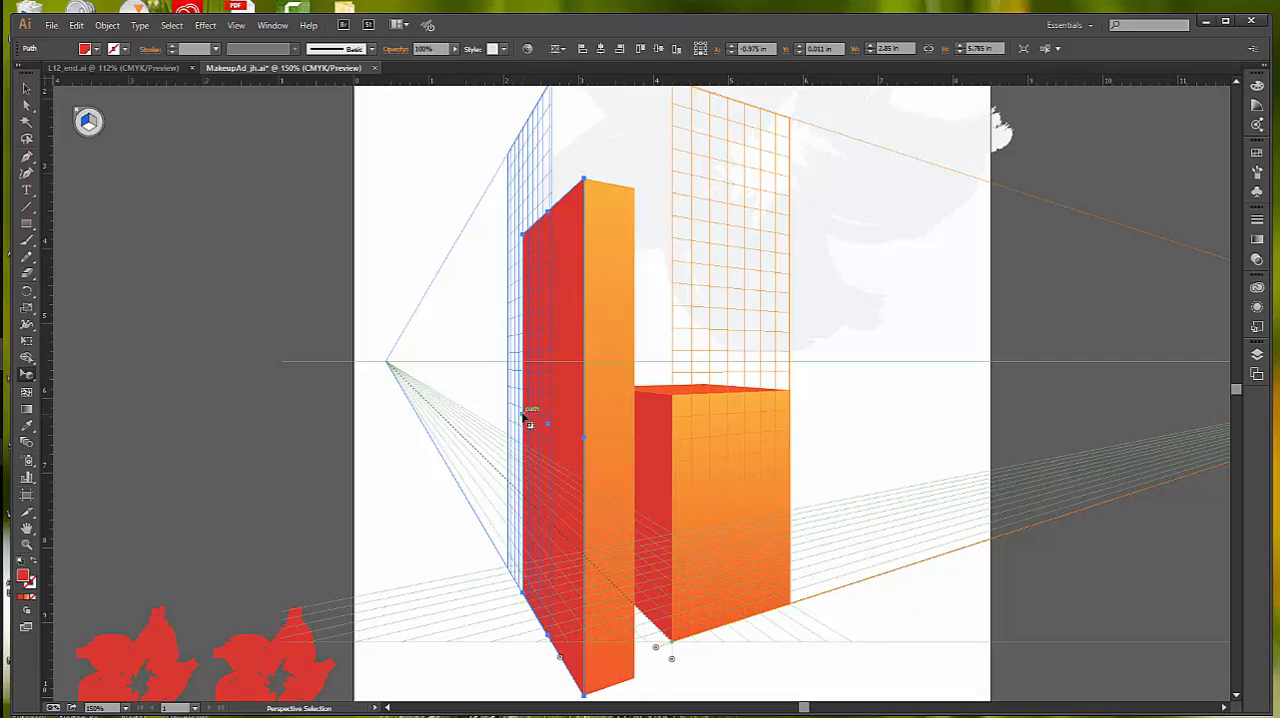
Step: Narrow the red face from its rear edge to a thin side panel about 0.66 in wide against the tall orange panel
drag(529, 422, 548, 434)
drag(548, 437, 568, 447)
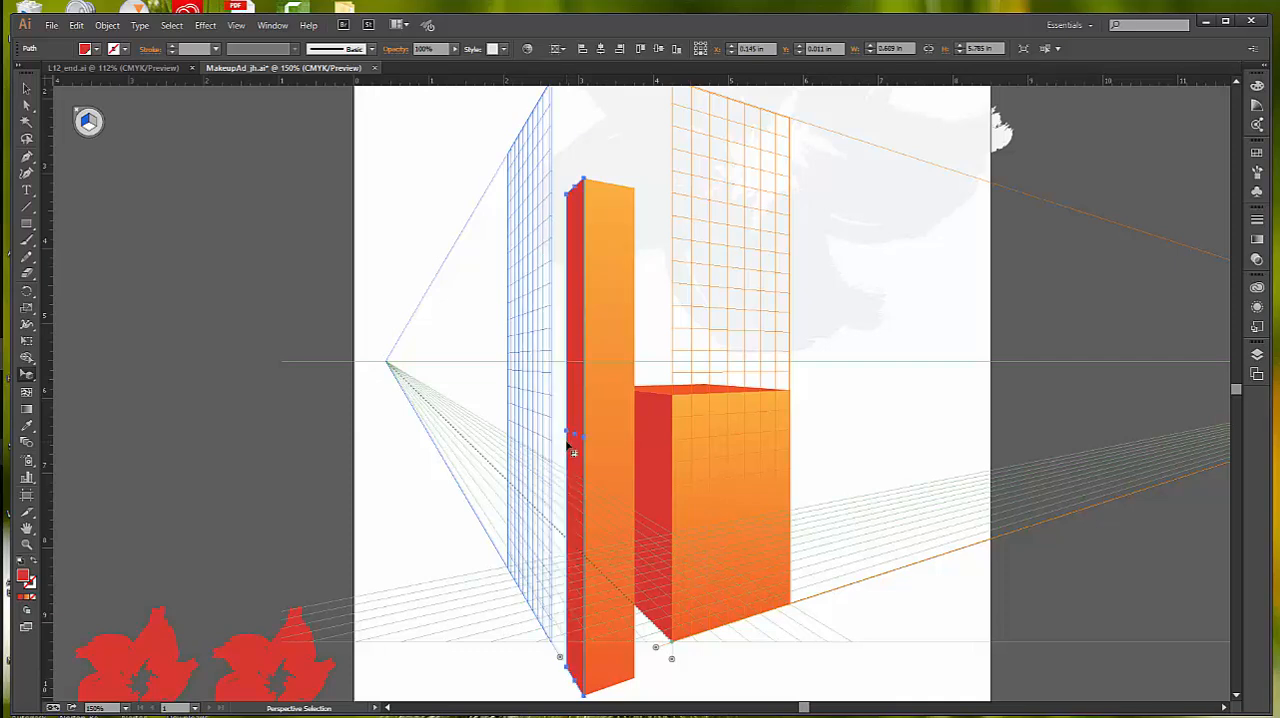
key(z)
click(571, 439)
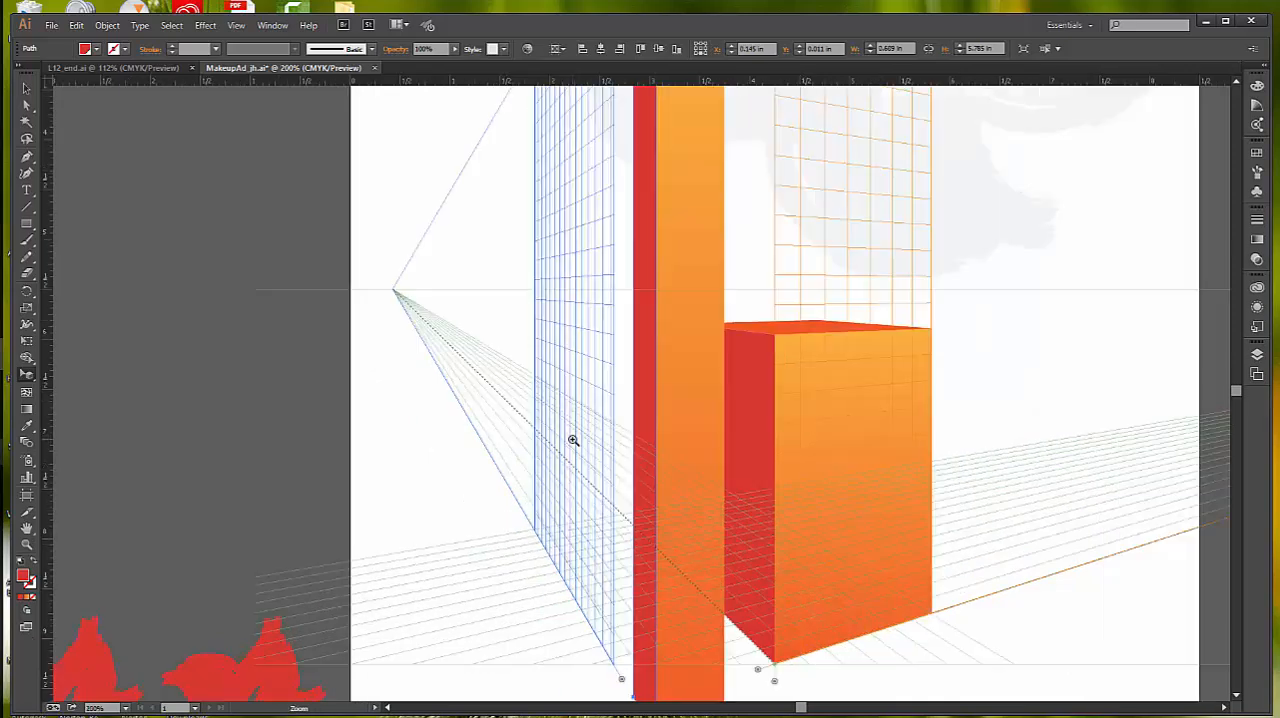
click(653, 361)
click(653, 361)
key(shift+v)
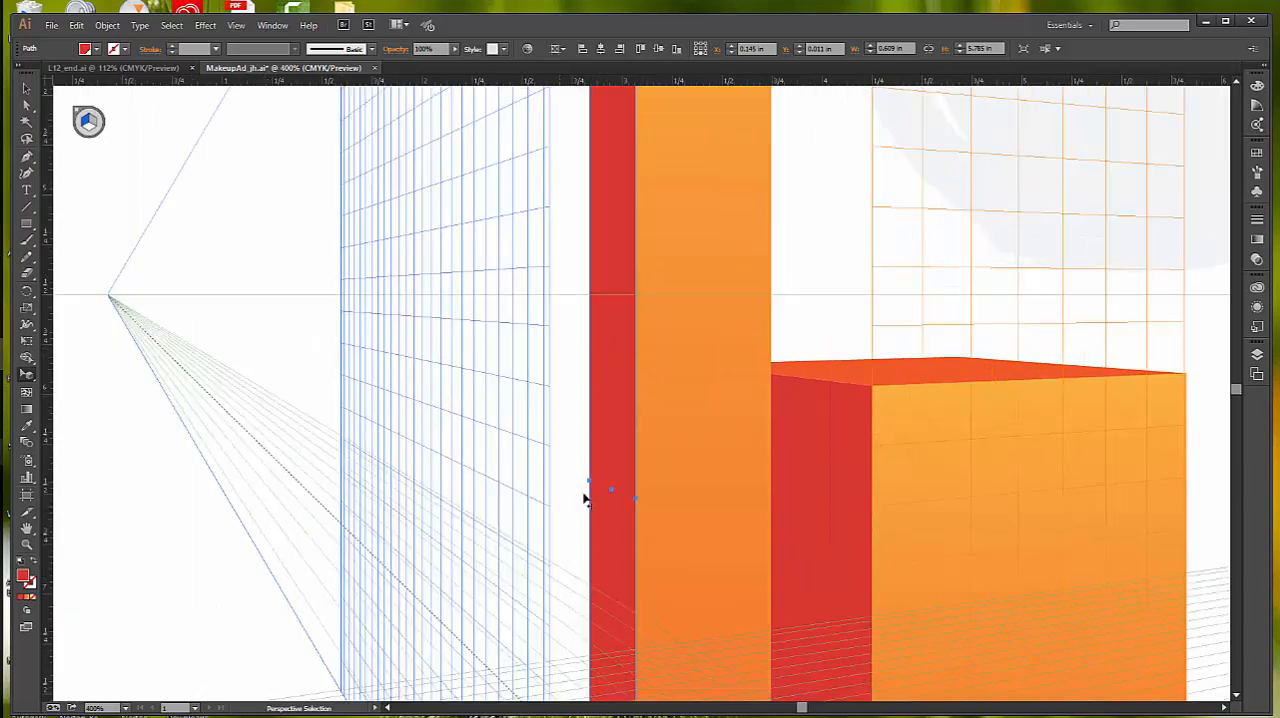
drag(590, 484, 588, 485)
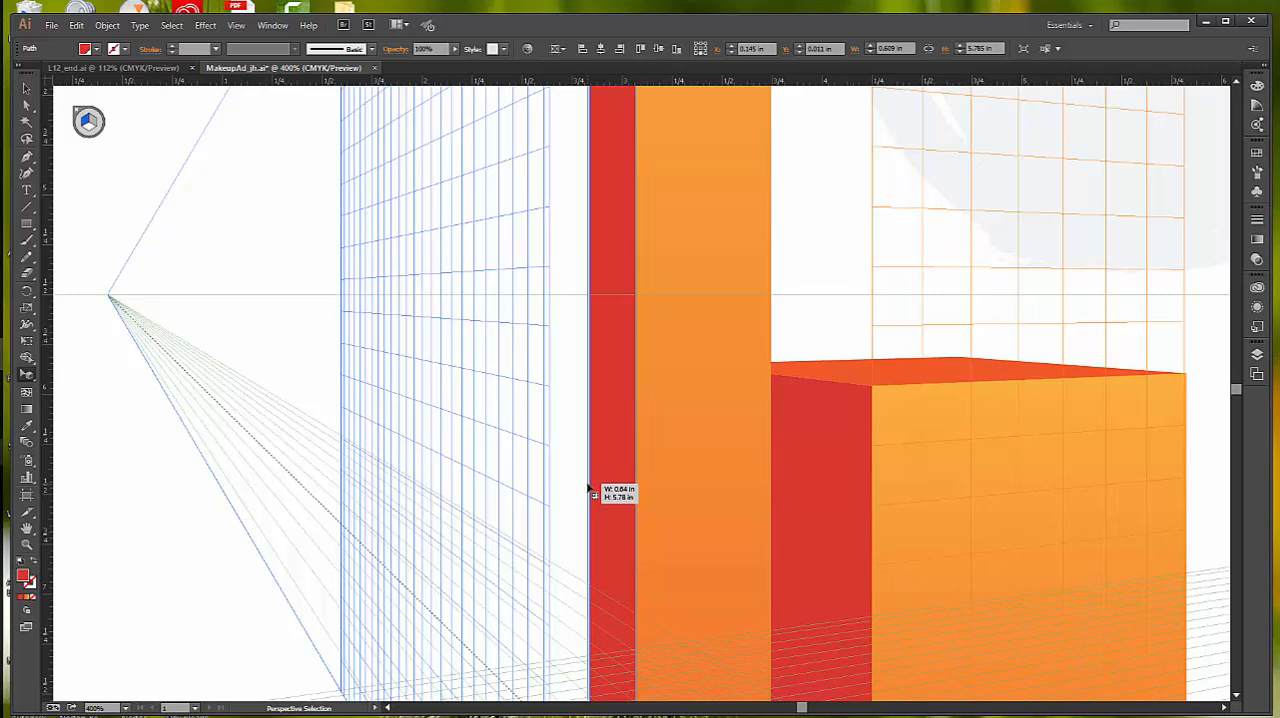
drag(588, 488, 586, 488)
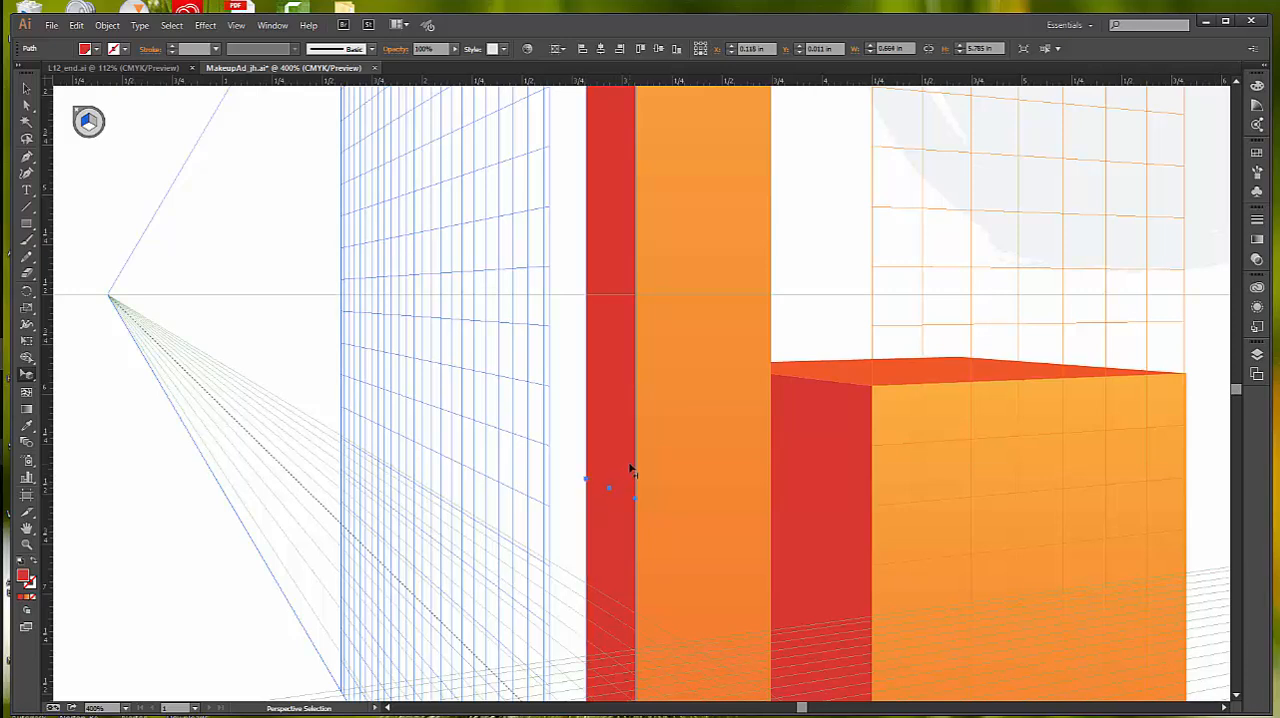
Step: Deselect the tall box's narrow red side face
key(z)
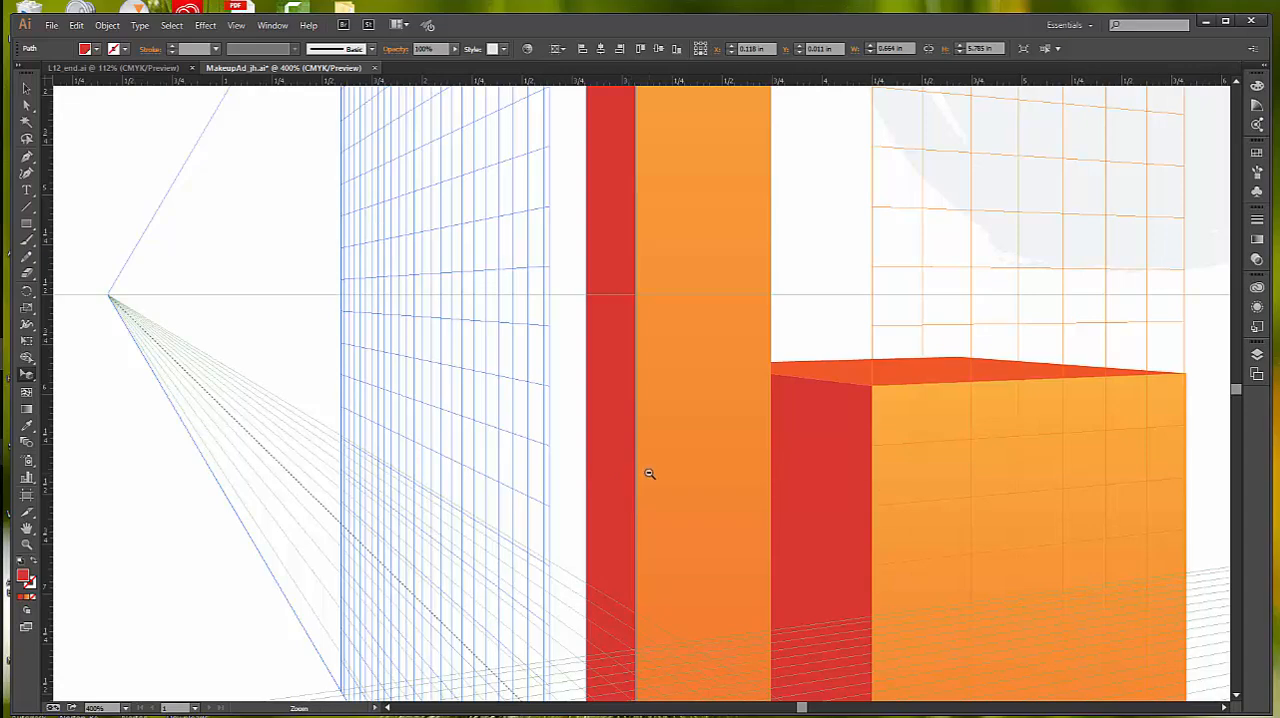
alt+click(629, 450)
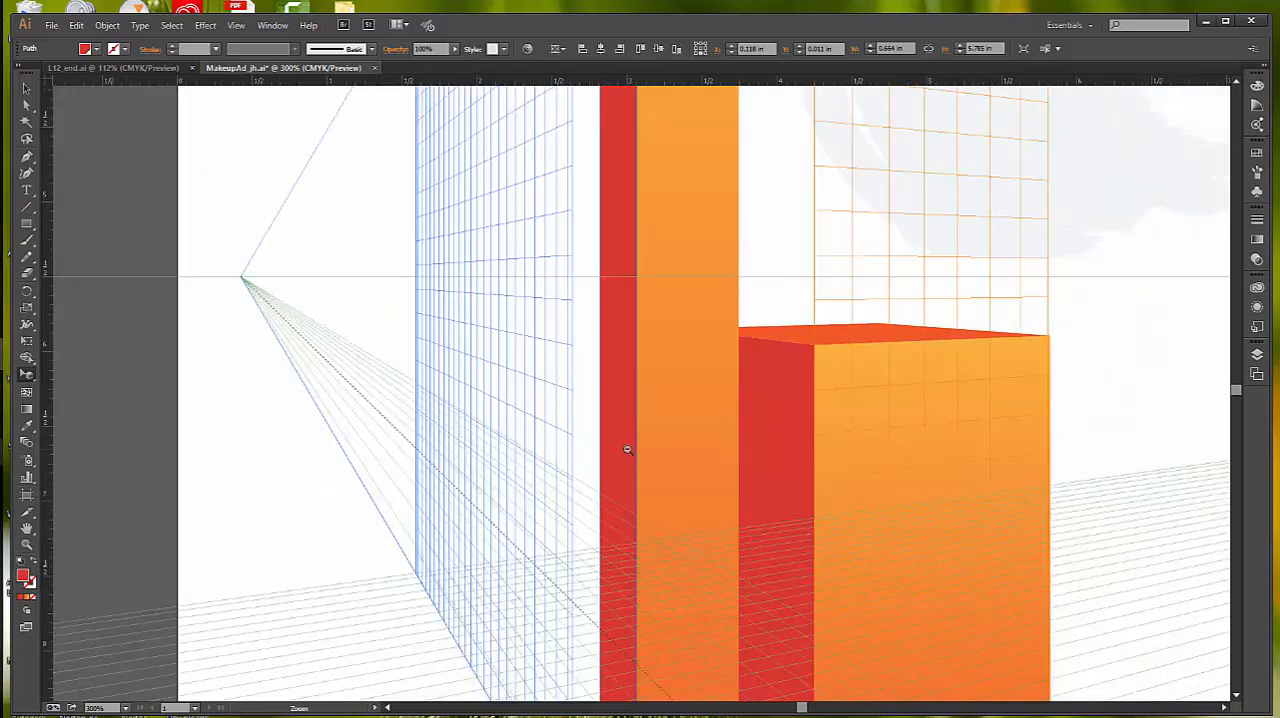
alt+click(643, 465)
alt+click(694, 457)
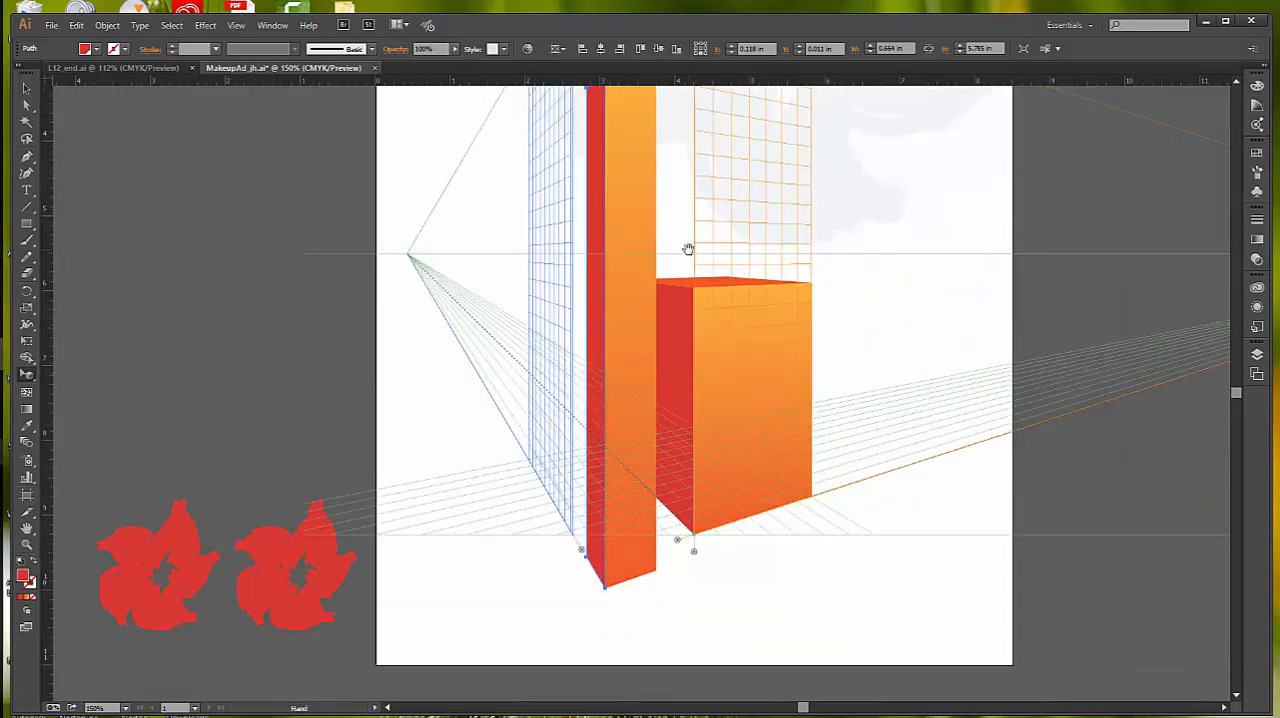
drag(686, 252, 679, 358)
key(shift+v)
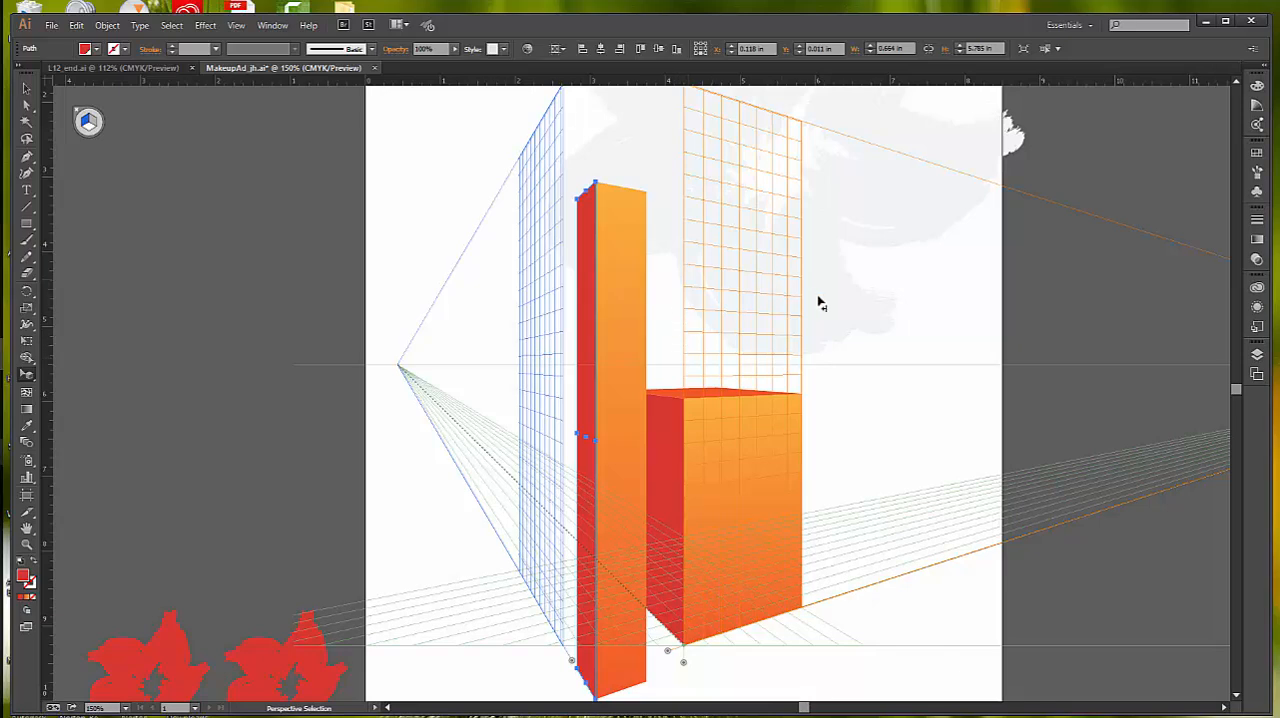
click(432, 236)
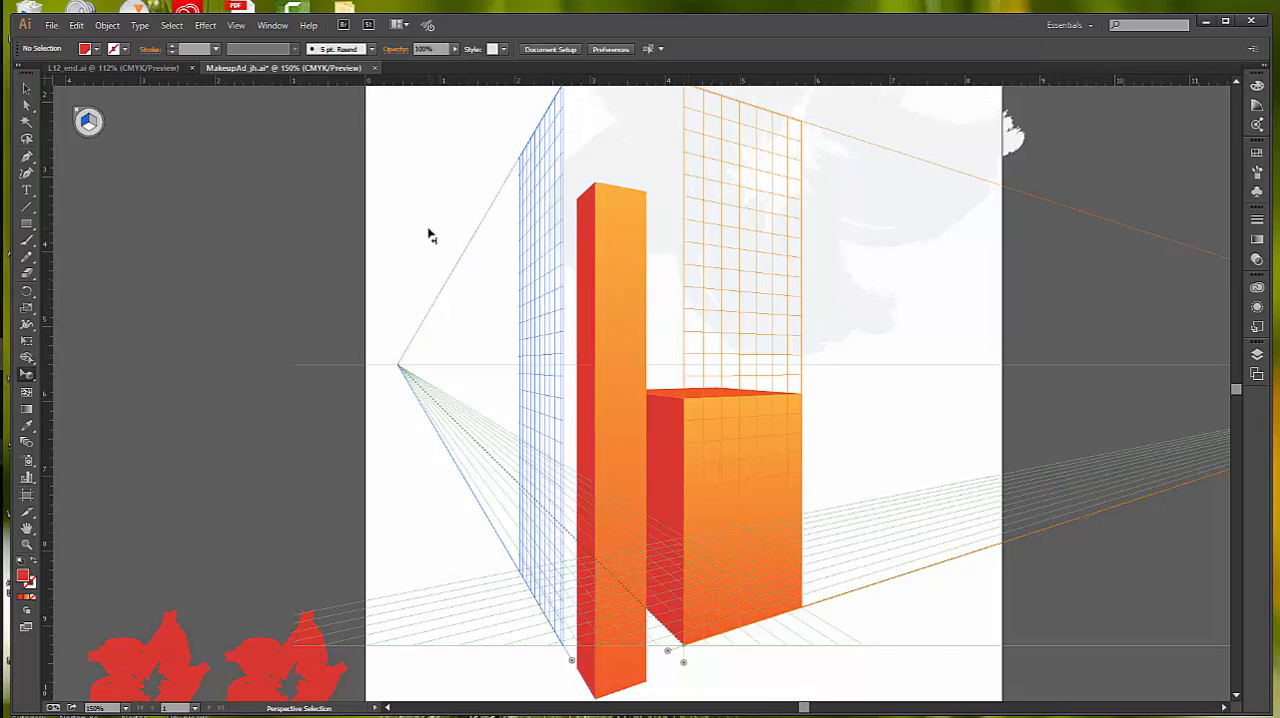
Step: Activate the Selection tool and save the document
key(v)
click(51, 25)
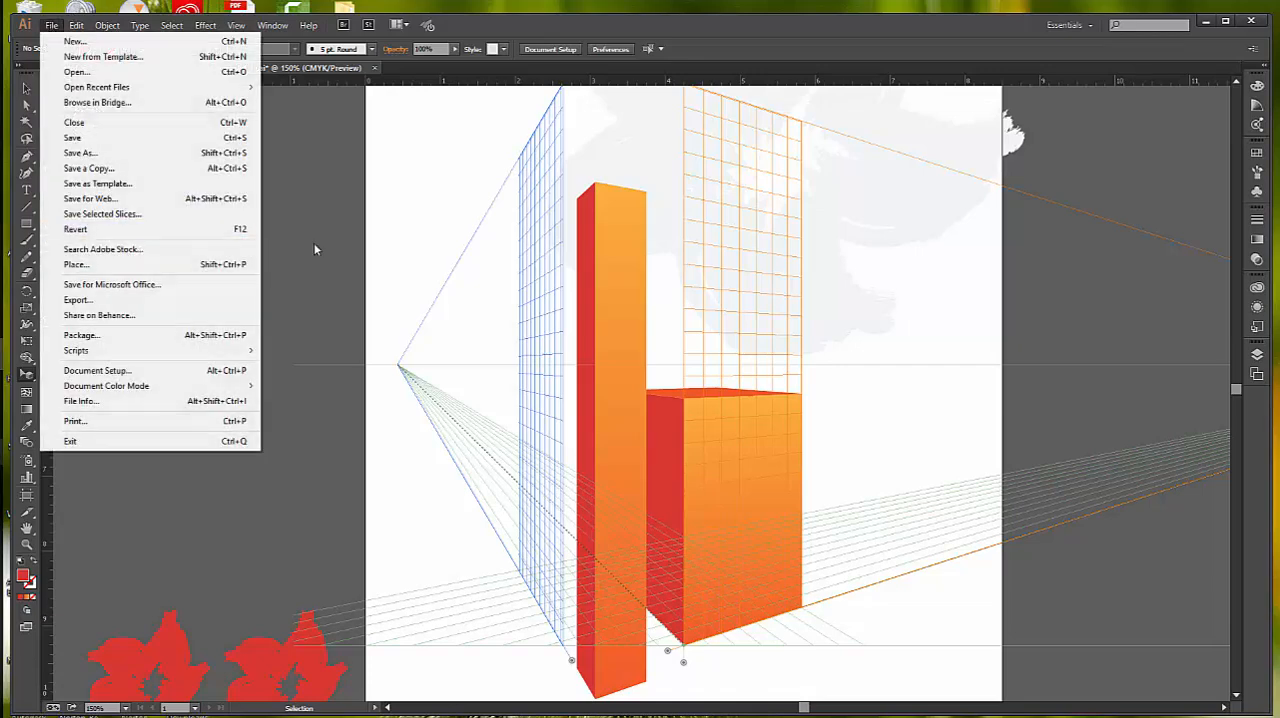
click(367, 283)
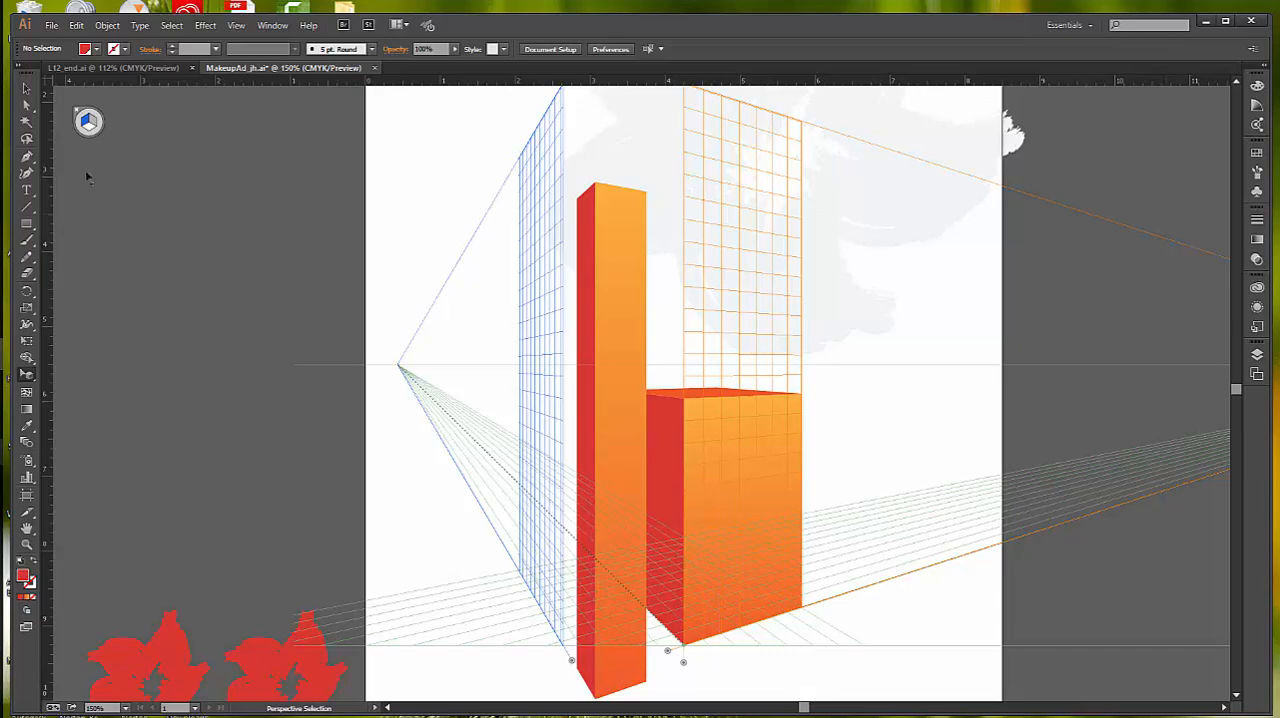
click(51, 25)
click(88, 121)
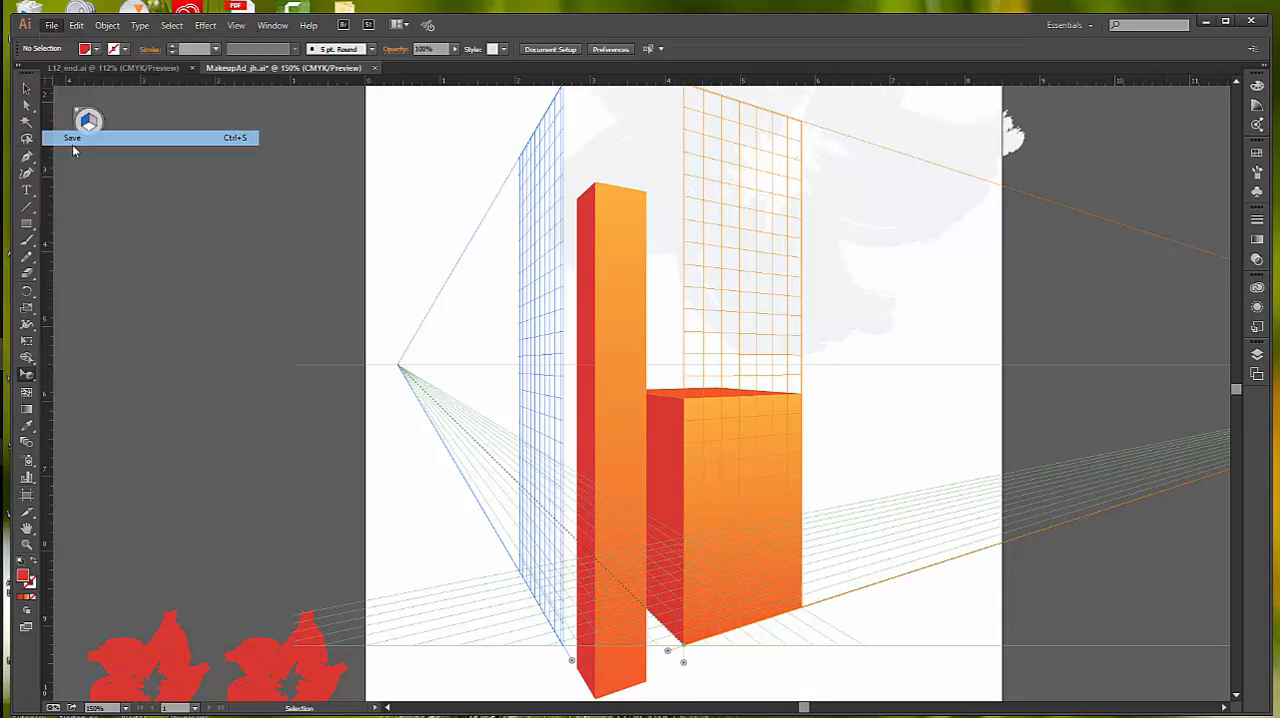